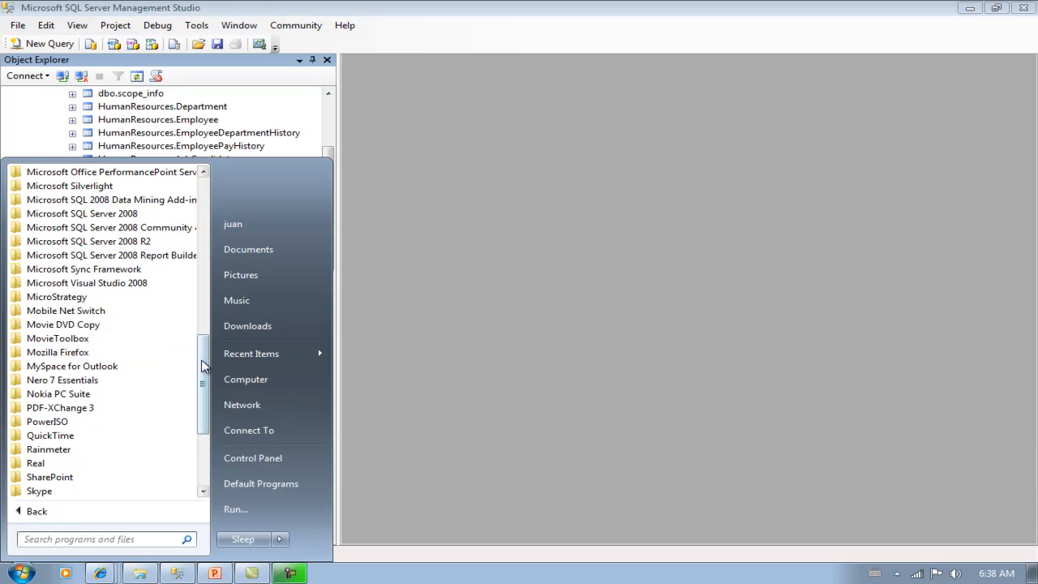
- Launch the SQL Azure Data Sync Tool from Microsoft Sync Framework and move past the Introduction page
{"action": "mouse_move", "coordinate": [204, 348]}
{"action": "left_mouse_down"}
{"action": "mouse_move", "coordinate": [205, 407]}
{"action": "mouse_move", "coordinate": [202, 359]}
{"action": "left_mouse_up"}
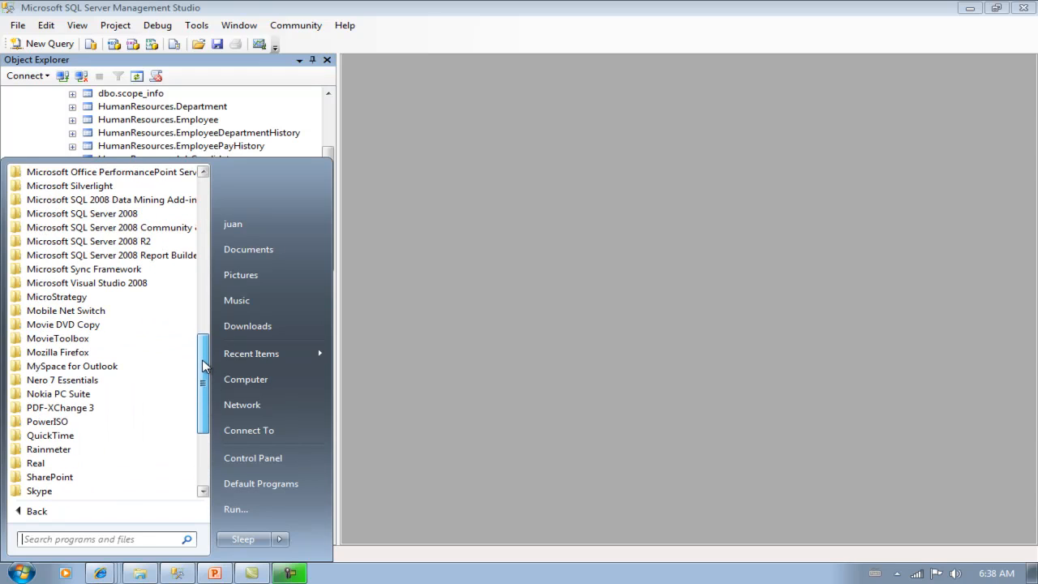
{"action": "left_click", "coordinate": [113, 271]}
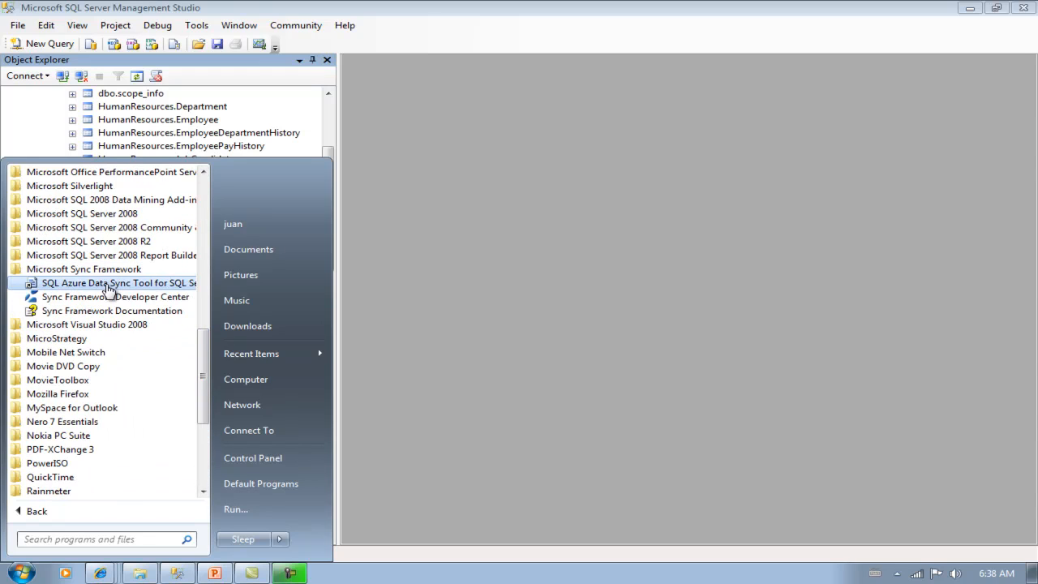
{"action": "left_click", "coordinate": [108, 285]}
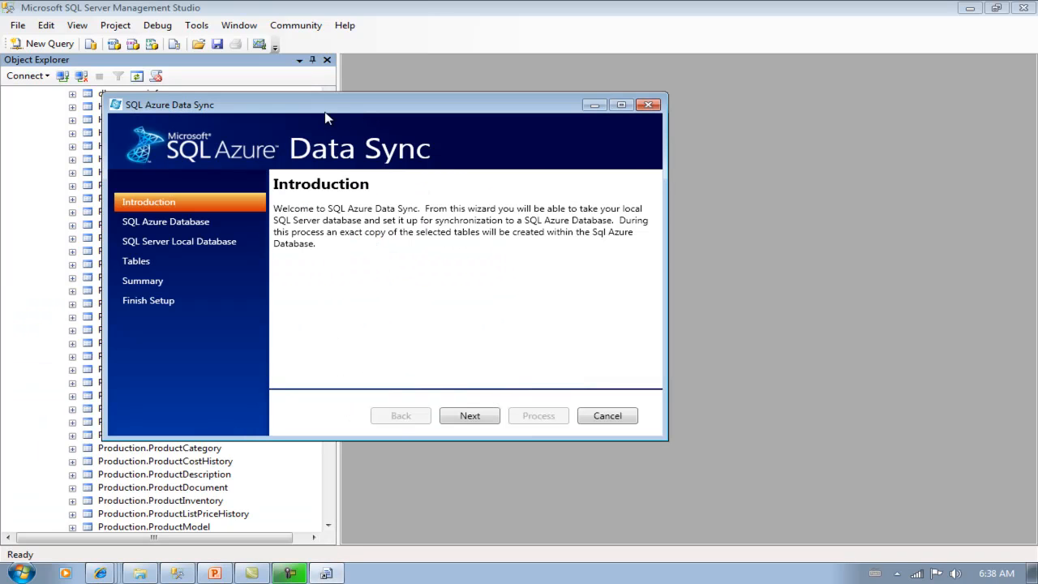
{"action": "left_click_drag", "start_coordinate": [331, 108], "coordinate": [440, 155]}
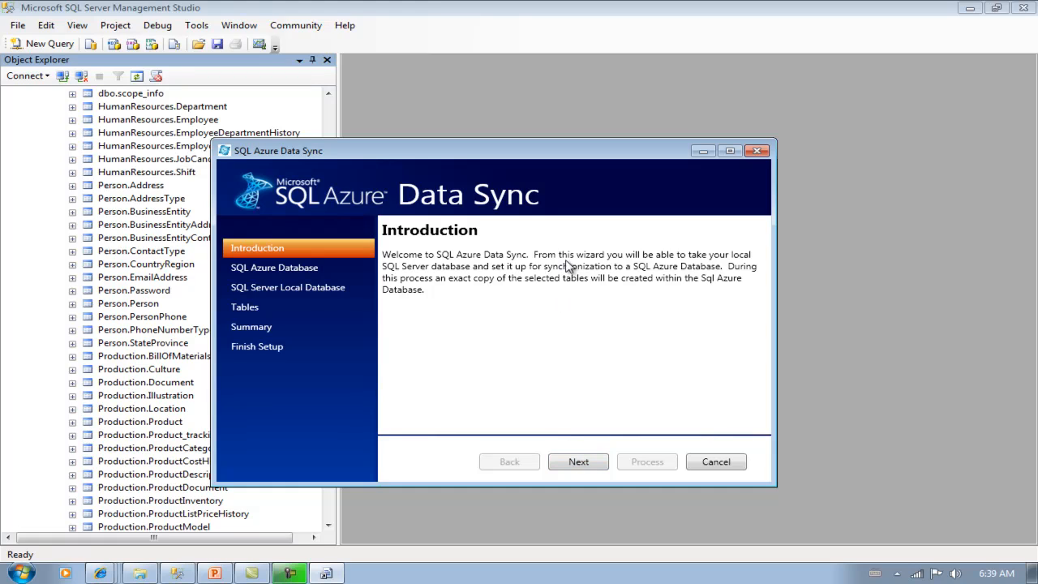
{"action": "left_click", "coordinate": [578, 464]}
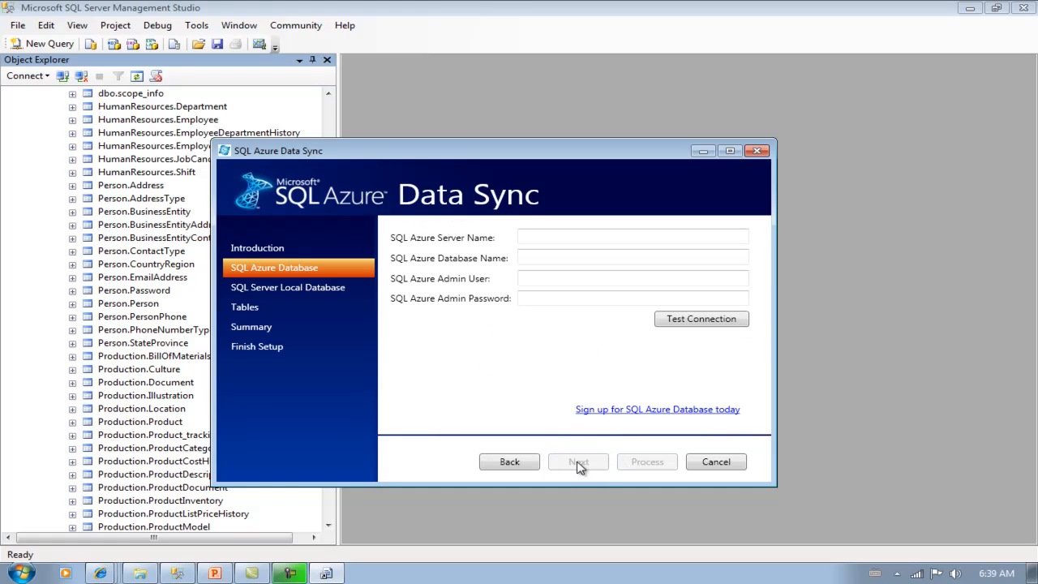
- Enter the pasted Azure server address, database Demo3, the admin login and password, and test the connection successfully
{"action": "left_click", "coordinate": [552, 237]}
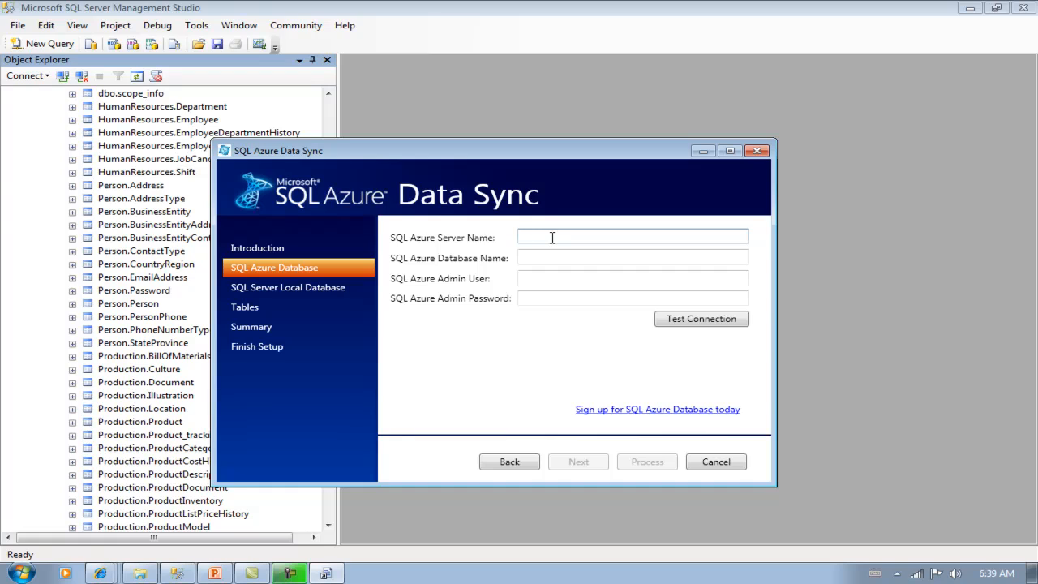
{"action": "type", "text": "z2k9asbook.database.windows.net"}
{"action": "left_click", "coordinate": [536, 256]}
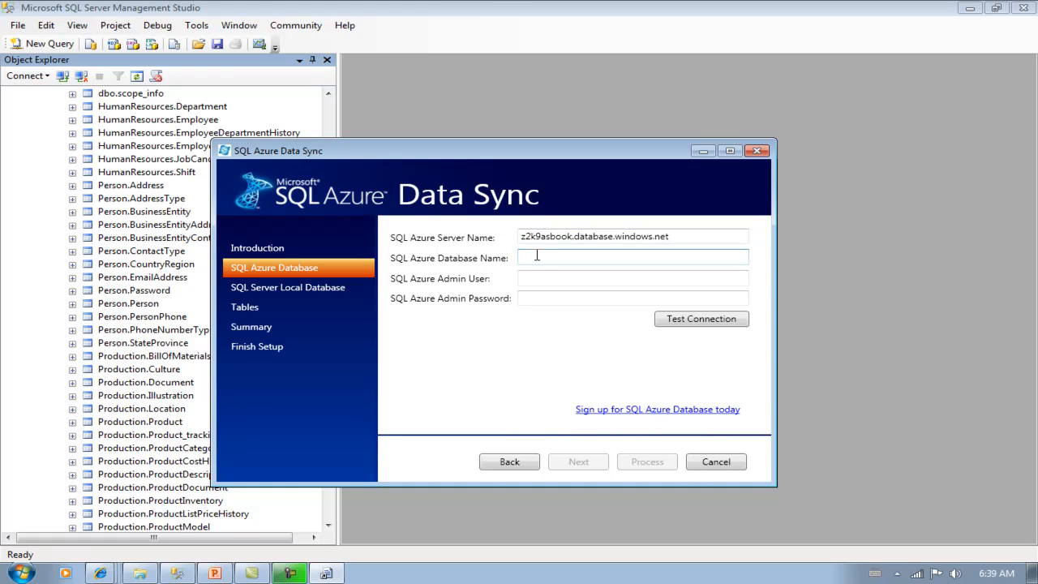
{"action": "type", "text": "Demo3"}
{"action": "left_click", "coordinate": [538, 278]}
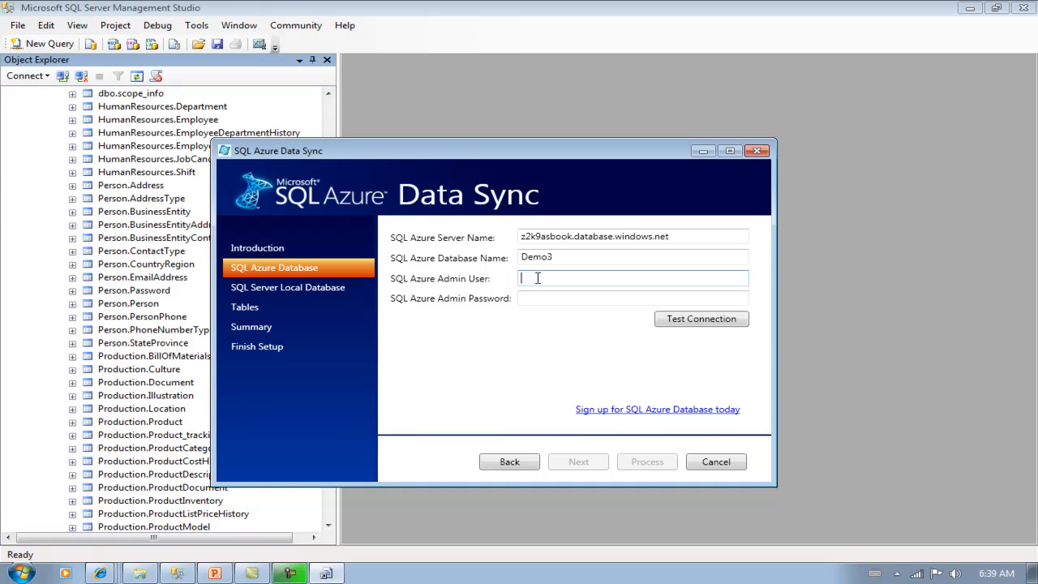
{"action": "type", "text": "juangyssa"}
{"action": "left_click", "coordinate": [535, 298]}
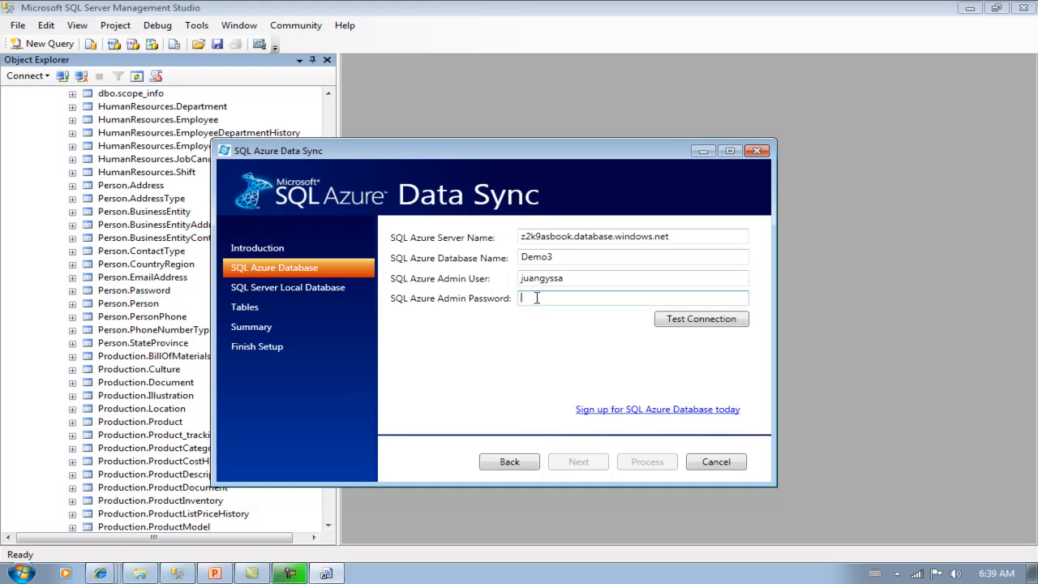
{"action": "type", "text": "***********"}
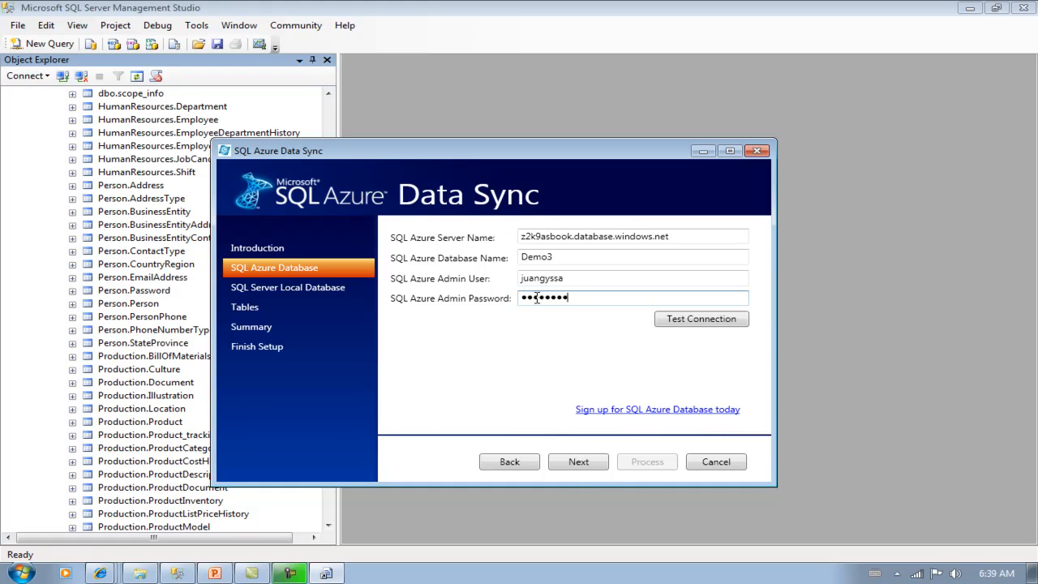
{"action": "left_click", "coordinate": [690, 321]}
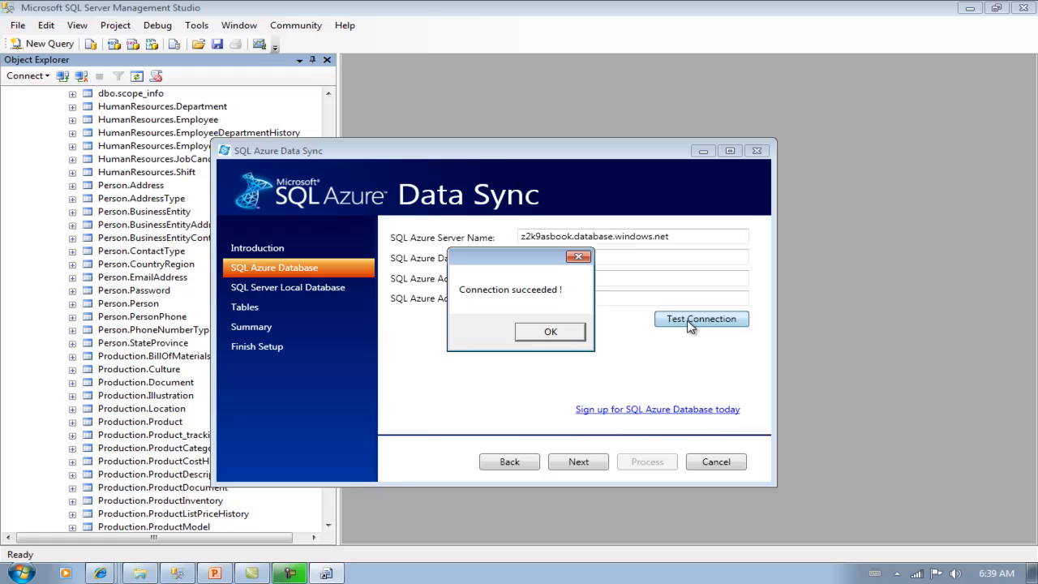
{"action": "left_click", "coordinate": [559, 332]}
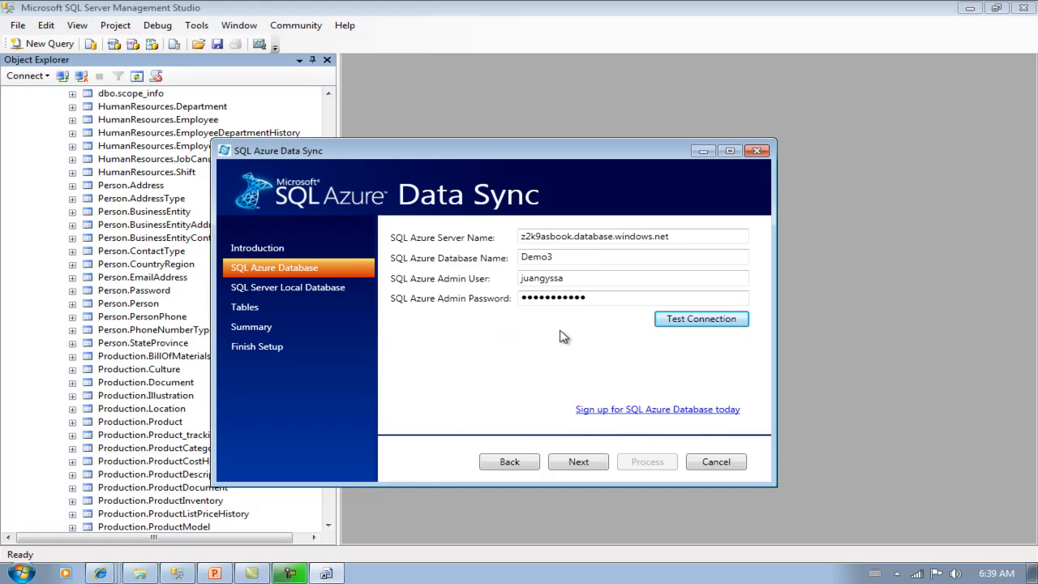
{"action": "left_click", "coordinate": [577, 462]}
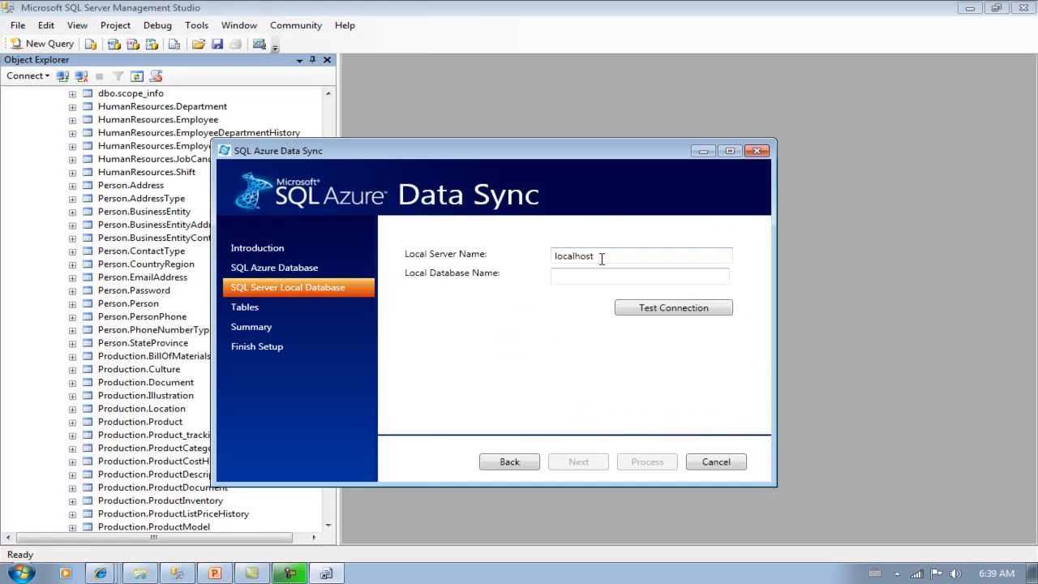
- Replace localhost with the local server instance, enter database AdventureWorks2008, and test the connection successfully
{"action": "left_click_drag", "start_coordinate": [603, 256], "coordinate": [545, 256]}
{"action": "type", "text": "juanalvarado\\r2"}
{"action": "left_click", "coordinate": [566, 276]}
{"action": "type", "text": "Ad"}
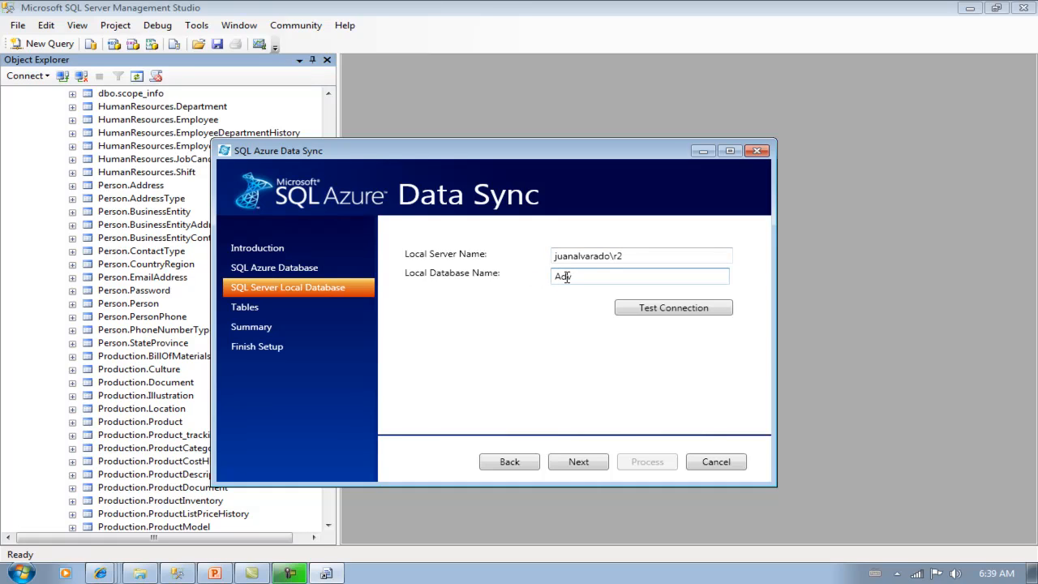
{"action": "type", "text": "ventureWorks2008"}
{"action": "left_click", "coordinate": [661, 311]}
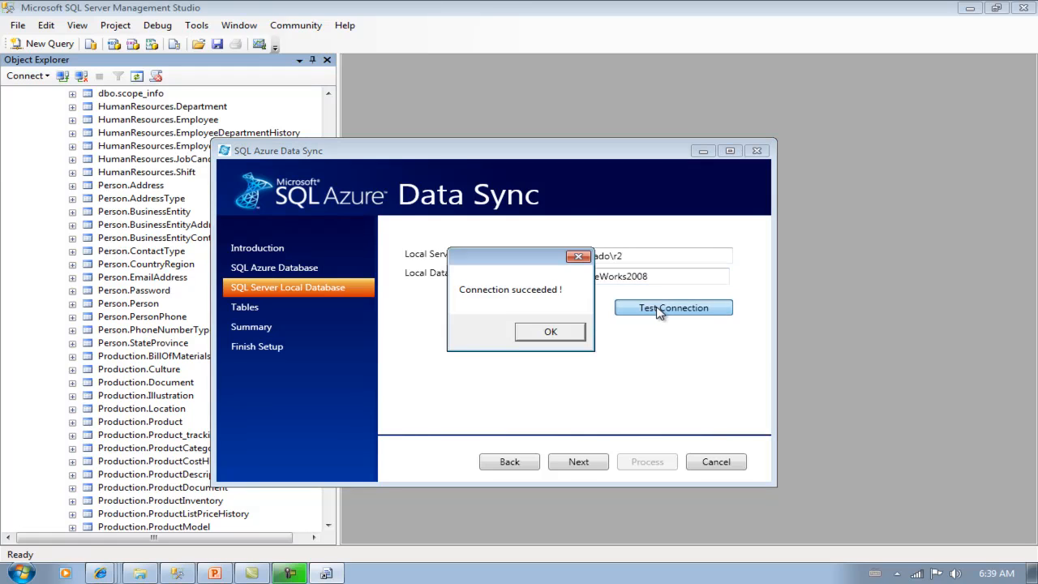
{"action": "left_click", "coordinate": [553, 333]}
{"action": "left_click", "coordinate": [578, 463]}
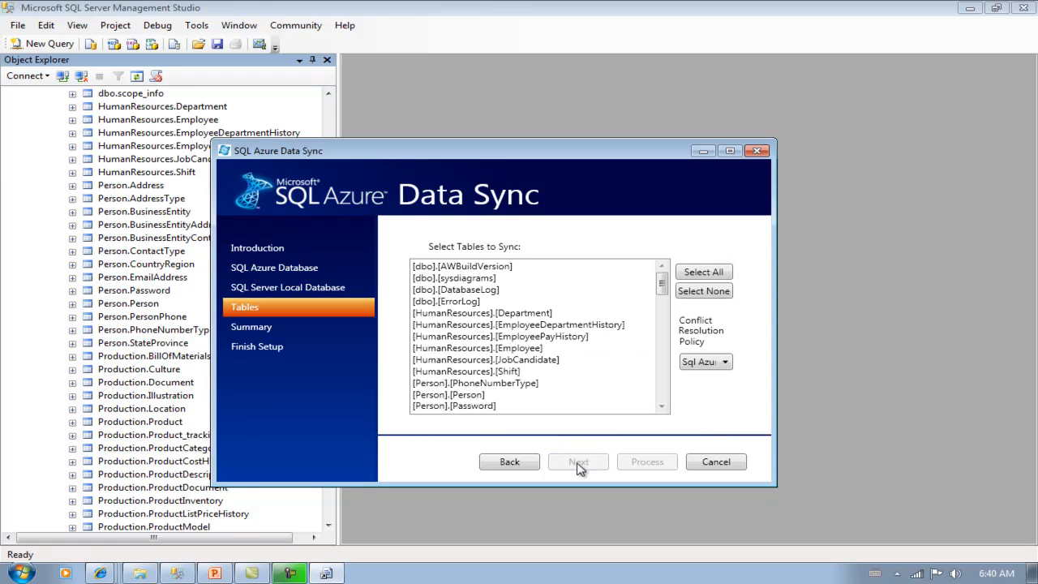
- Select the [Production].[Product] and [Sales].[SalesPerson] tables for syncing, checking the conflict resolution policy
{"action": "left_click_drag", "start_coordinate": [663, 290], "coordinate": [662, 351]}
{"action": "left_click", "coordinate": [478, 349]}
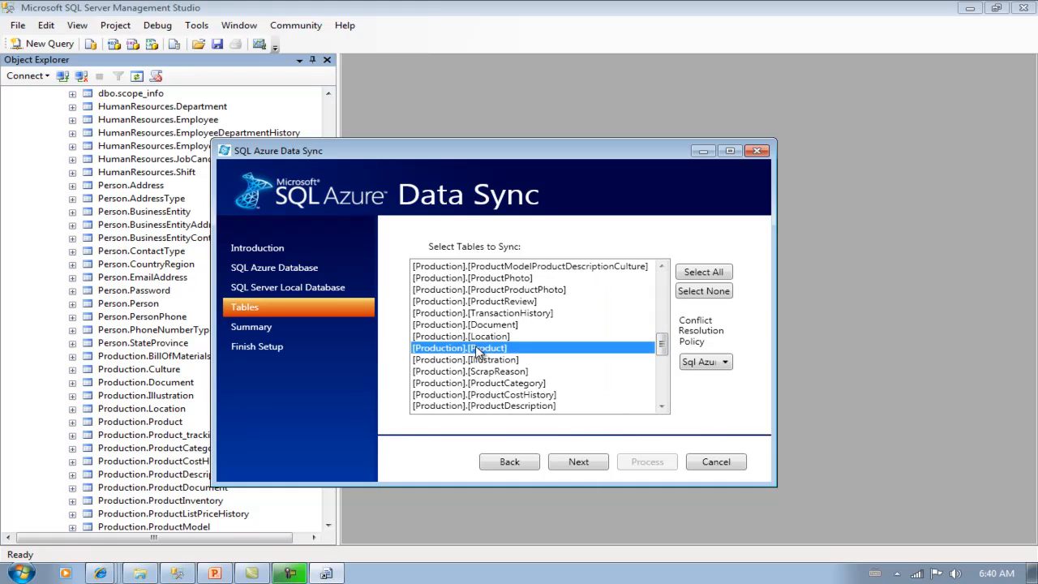
{"action": "left_click_drag", "start_coordinate": [663, 347], "coordinate": [663, 388]}
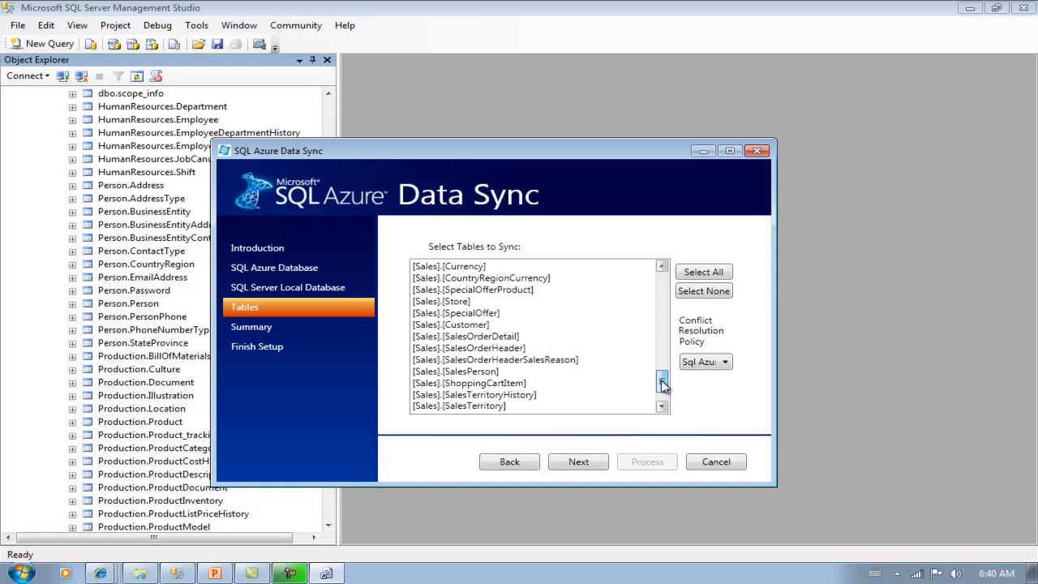
{"action": "left_click", "coordinate": [483, 372]}
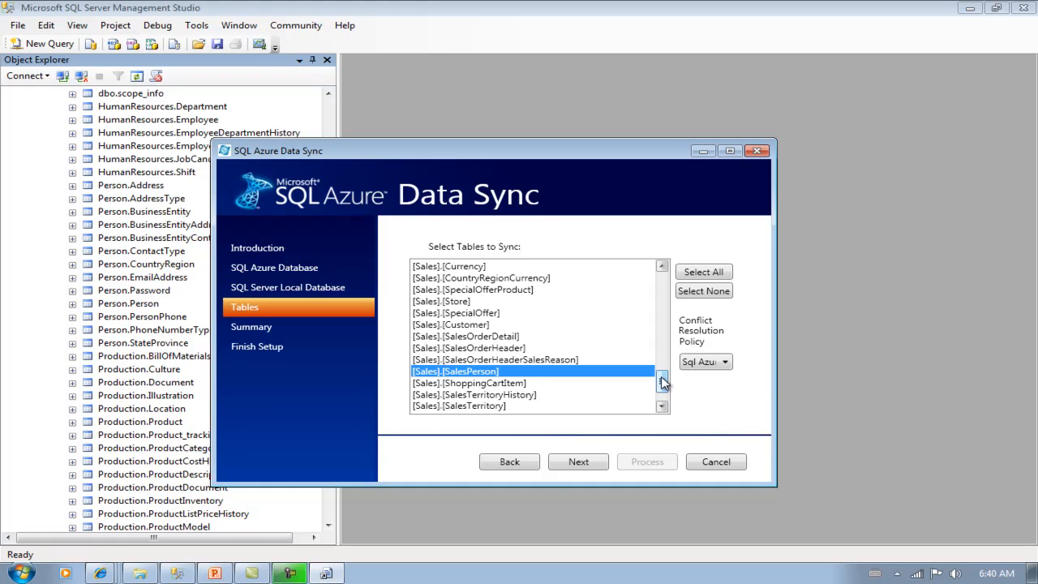
{"action": "left_click", "coordinate": [722, 364]}
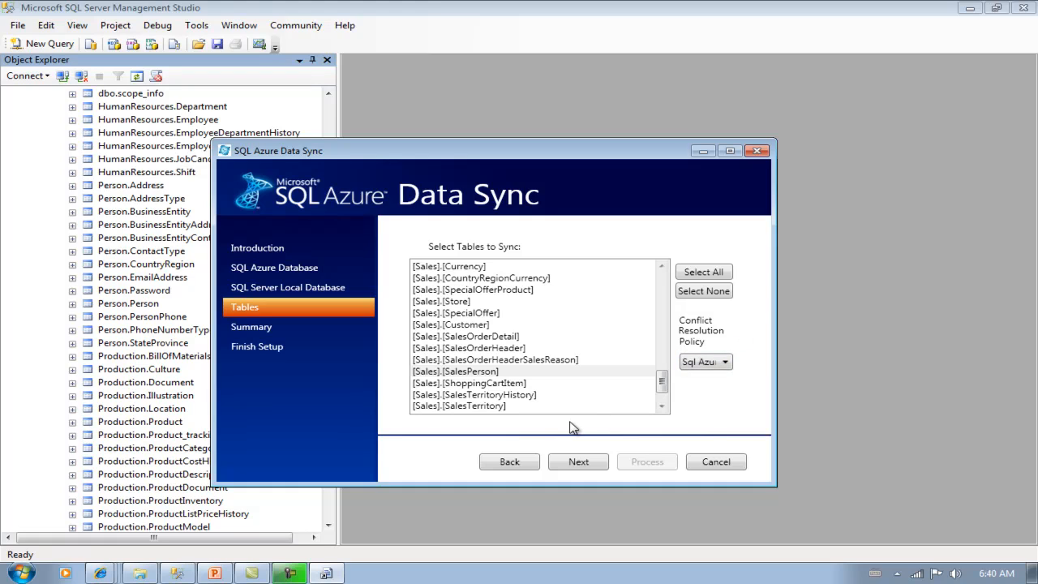
{"action": "left_click", "coordinate": [578, 466]}
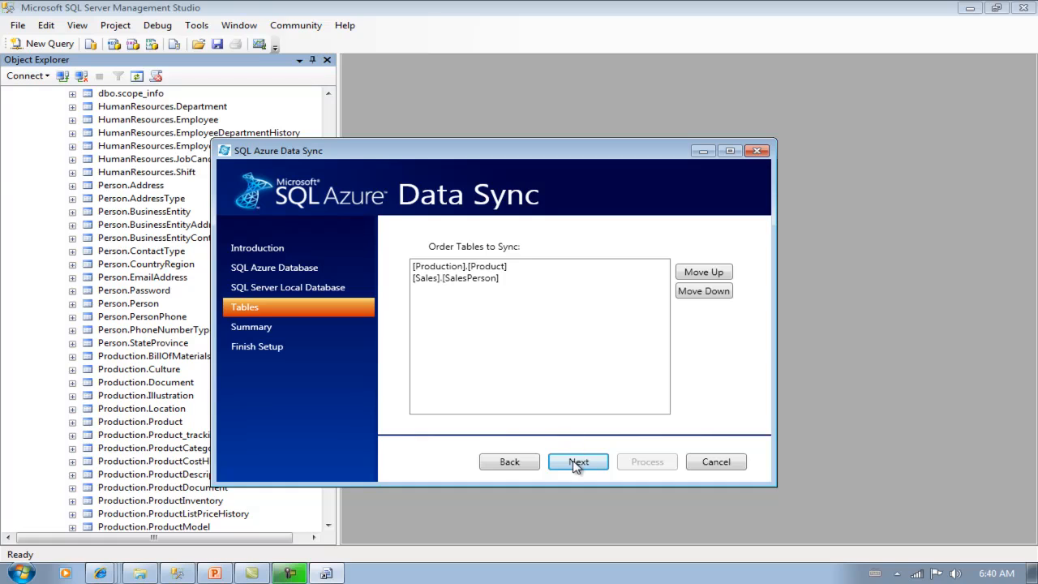
- Shorten the sync name to Sync_AdventureWorks and keep the 1 GB database size
{"action": "left_click", "coordinate": [578, 463]}
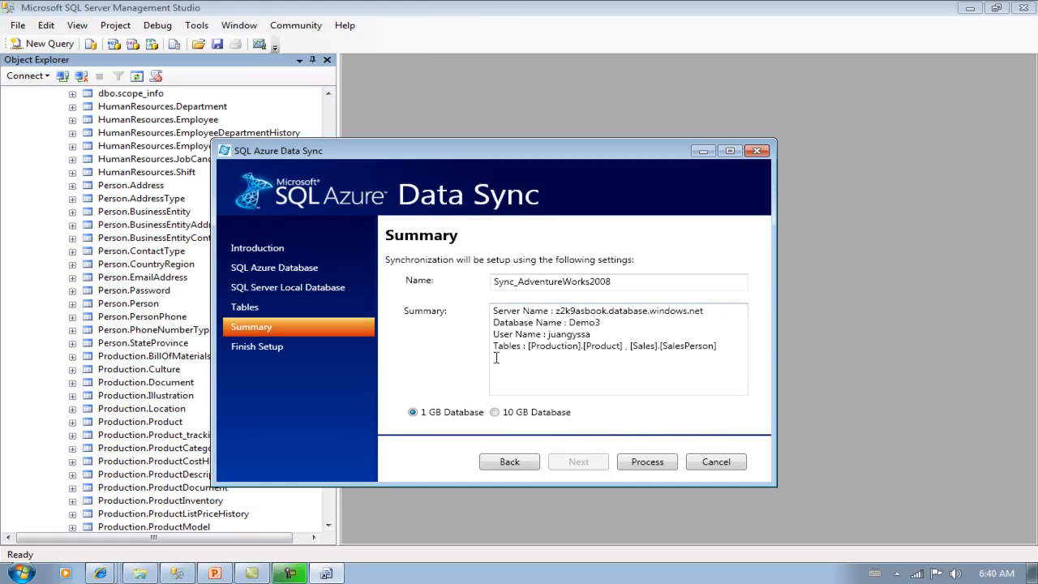
{"action": "left_click", "coordinate": [614, 280]}
{"action": "key", "text": "BackSpace"}
{"action": "key", "text": "BackSpace"}
{"action": "key", "text": "BackSpace"}
{"action": "key", "text": "BackSpace"}
{"action": "left_click", "coordinate": [414, 418]}
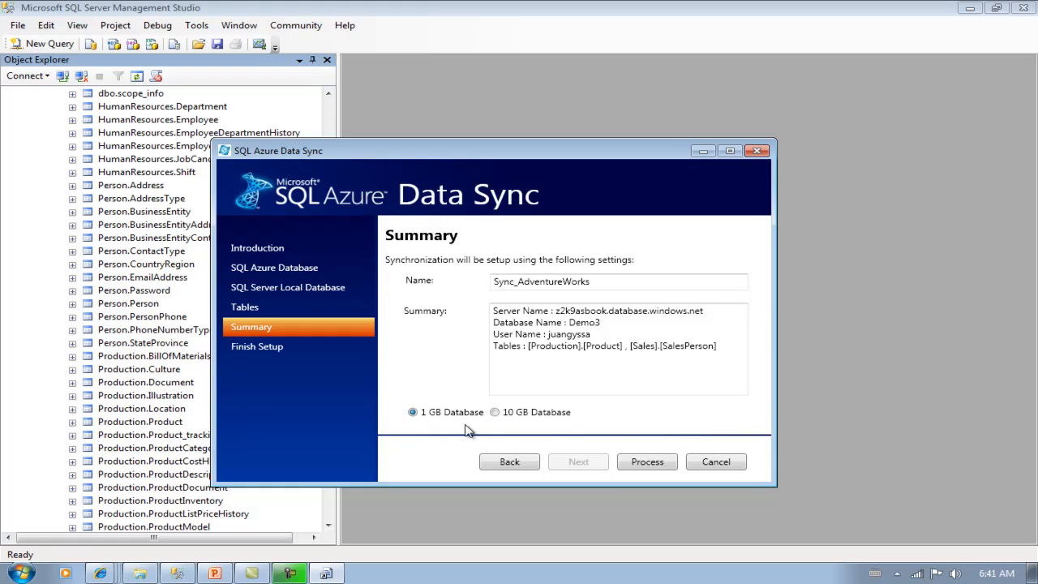
- Create the sync setup, agree to reprovision the local database, and finish the wizard
{"action": "left_click", "coordinate": [646, 461]}
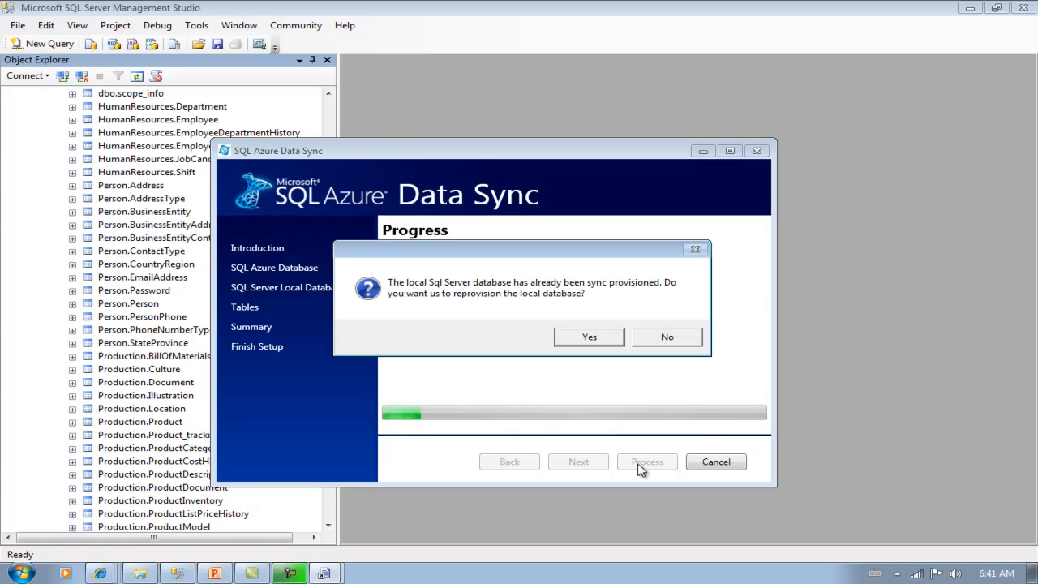
{"action": "left_click", "coordinate": [590, 337]}
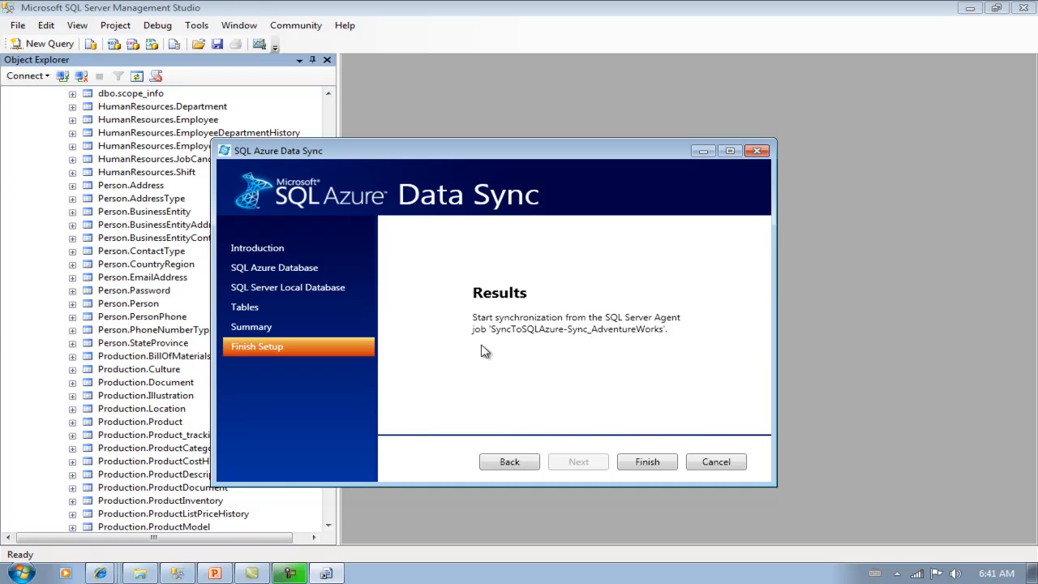
{"action": "left_click", "coordinate": [641, 465]}
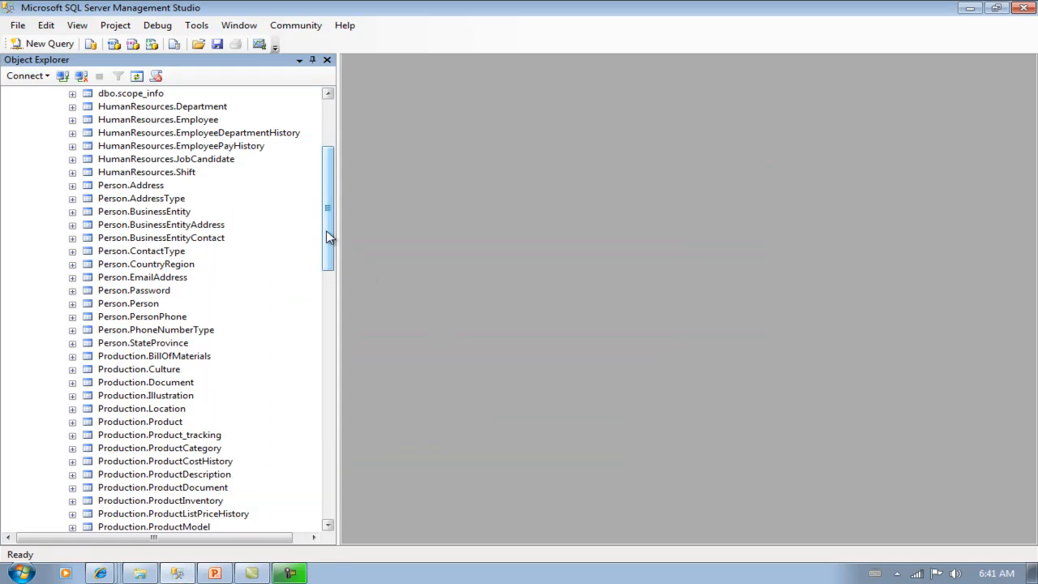
- Refresh the Azure server and expand Demo3's tables down to Sales.SalesPerson's columns, keys and indexes
{"action": "left_click_drag", "start_coordinate": [326, 231], "coordinate": [326, 188]}
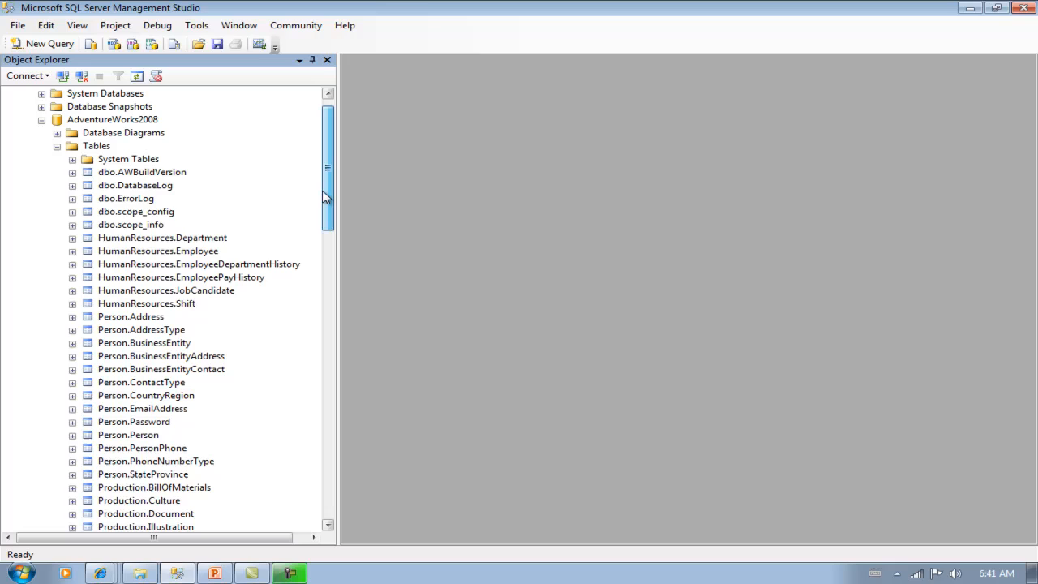
{"action": "left_click", "coordinate": [42, 120]}
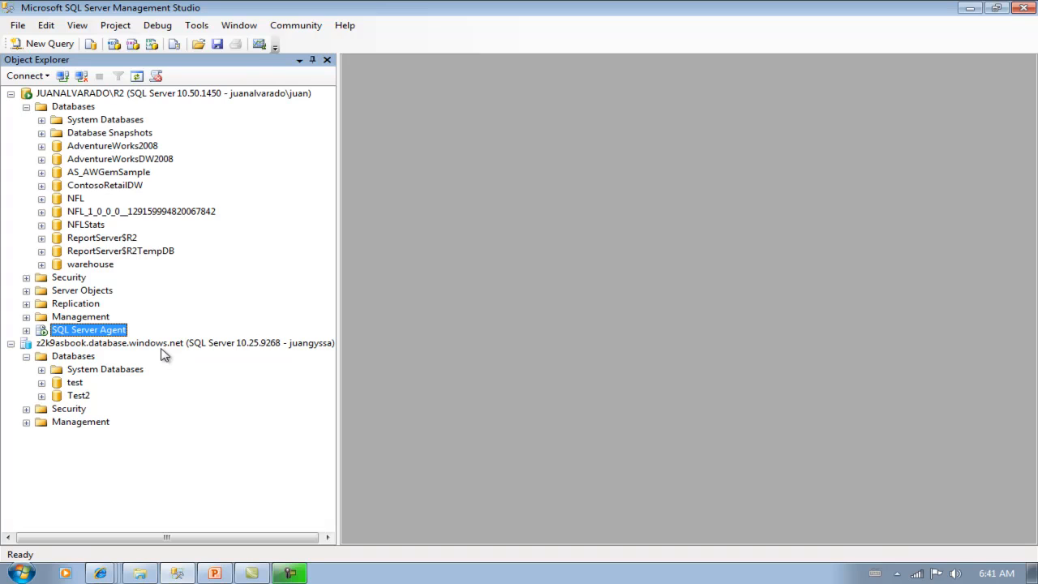
{"action": "left_click", "coordinate": [96, 342]}
{"action": "left_click", "coordinate": [137, 75]}
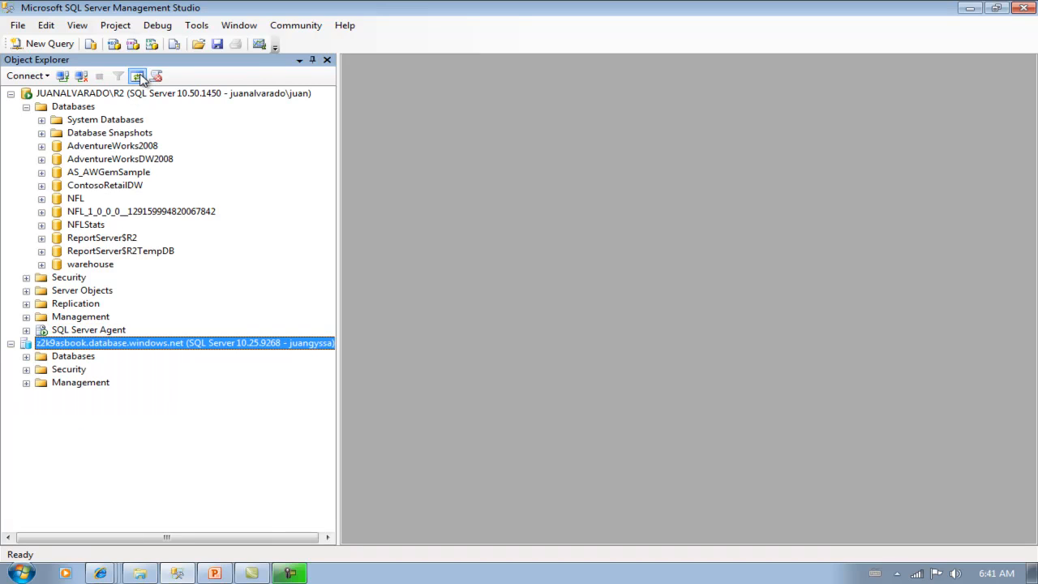
{"action": "left_click", "coordinate": [26, 357]}
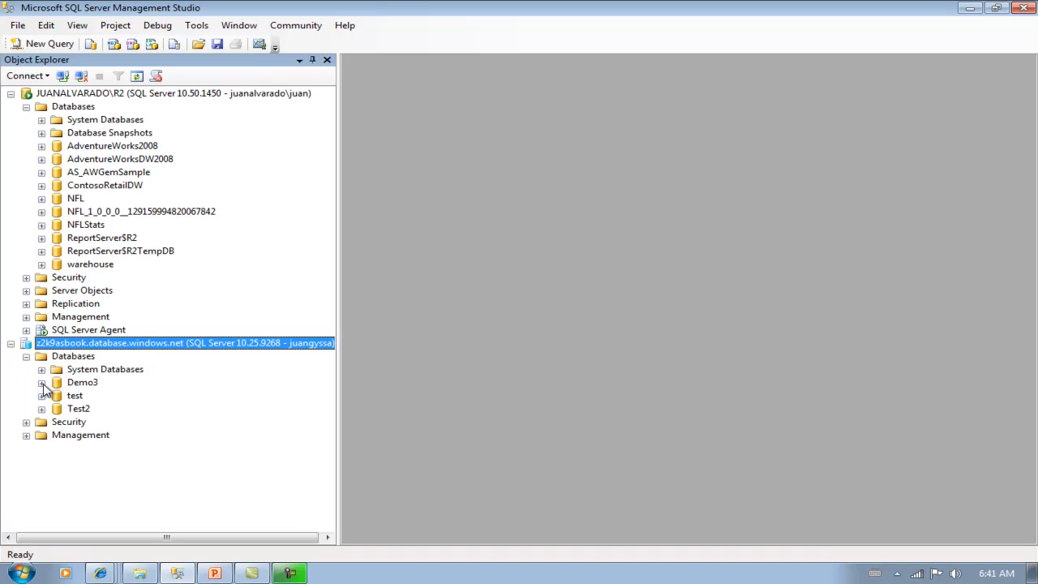
{"action": "left_click", "coordinate": [42, 382]}
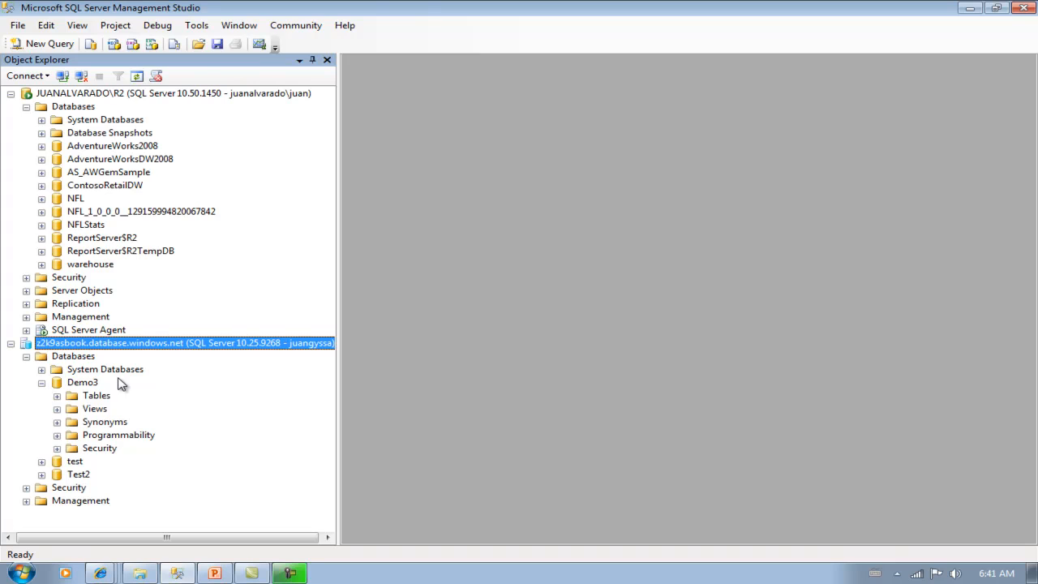
{"action": "left_click", "coordinate": [57, 395]}
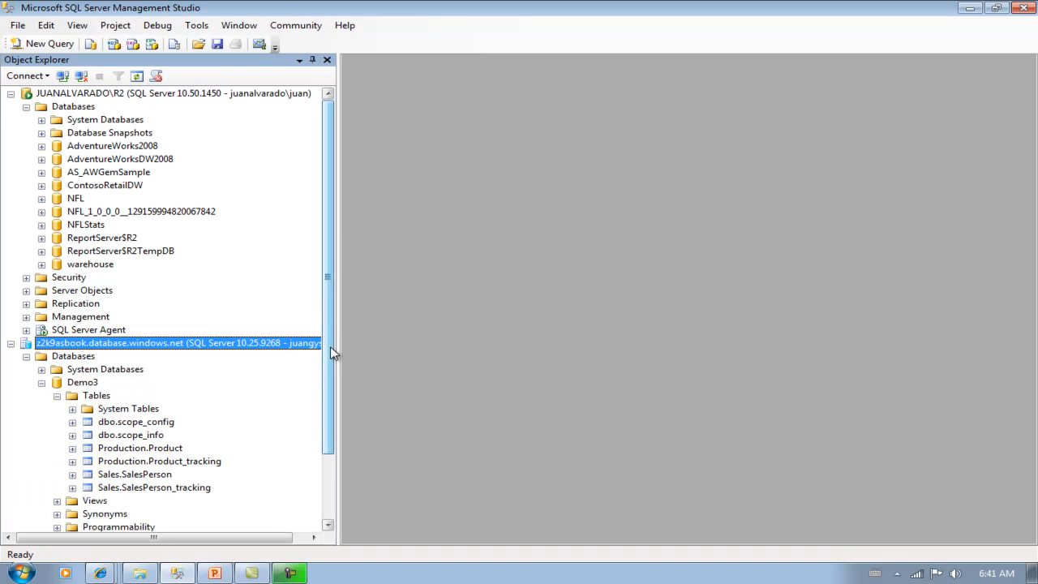
{"action": "left_click_drag", "start_coordinate": [330, 346], "coordinate": [330, 411]}
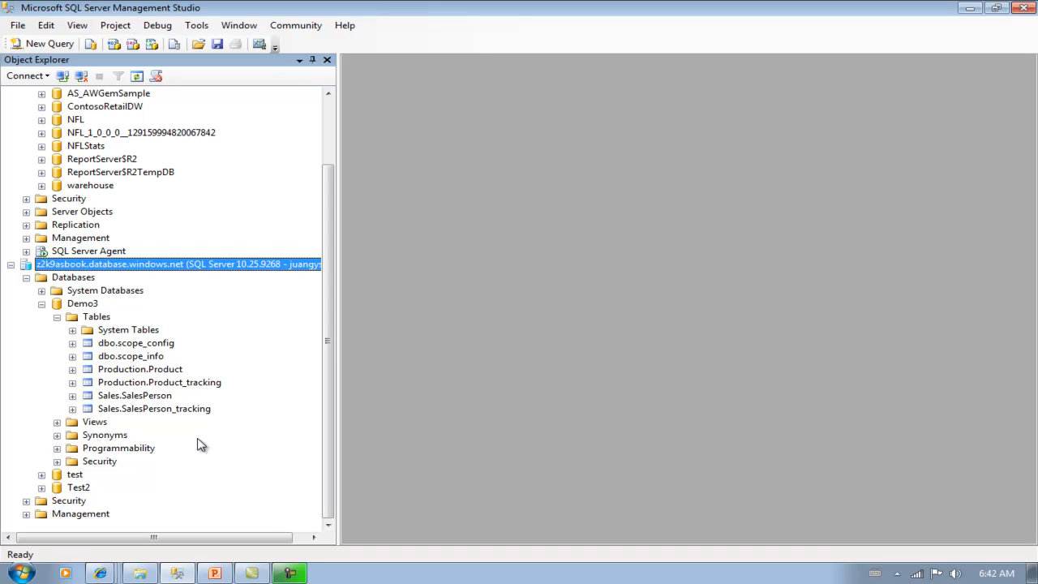
{"action": "left_click", "coordinate": [72, 395]}
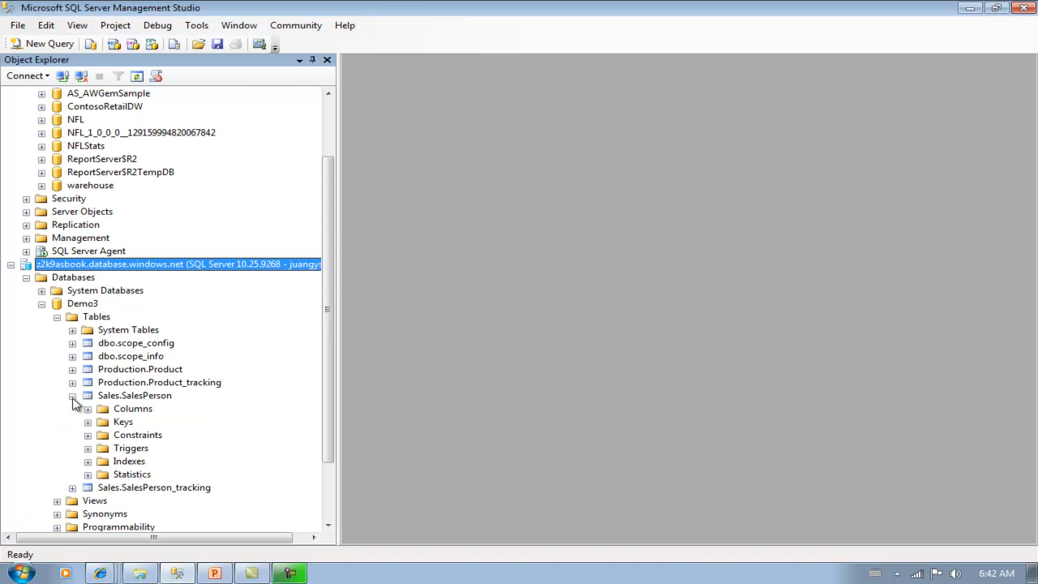
- Script a SELECT of Demo3's Sales.SalesPerson into a new query window and run it, returning 0 rows
{"action": "right_click", "coordinate": [141, 400]}
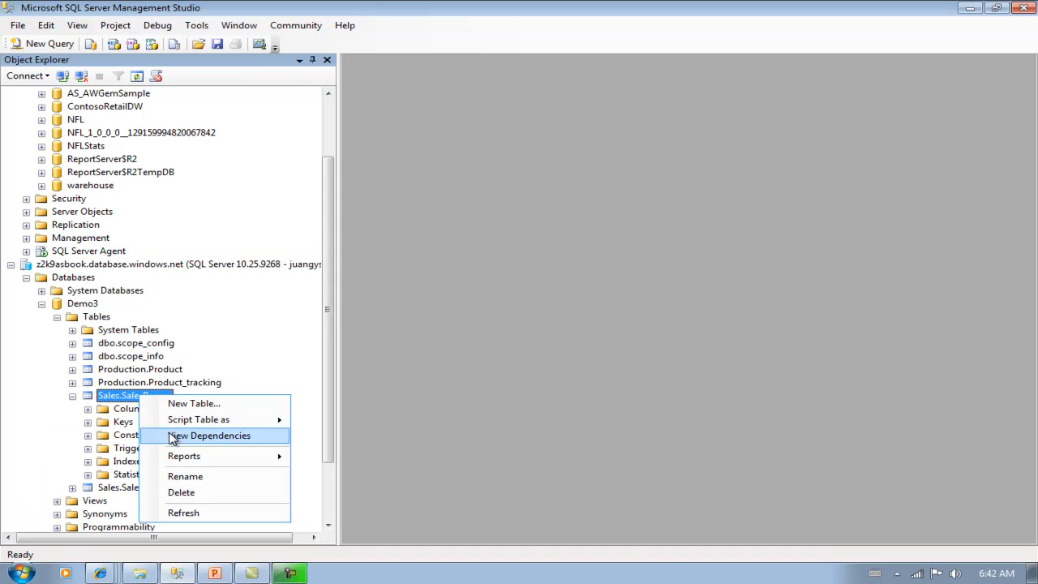
{"action": "mouse_move", "coordinate": [191, 420]}
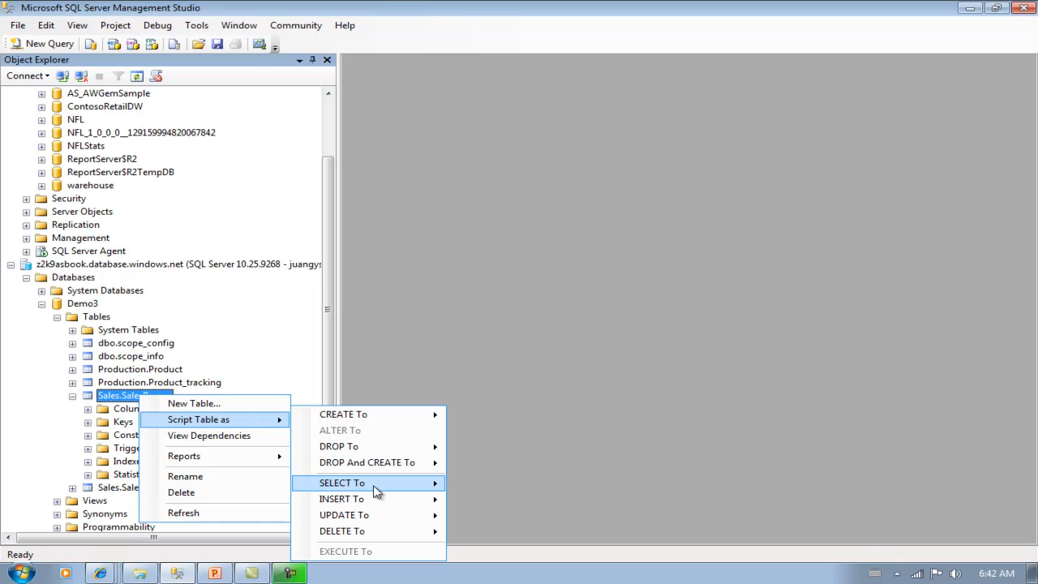
{"action": "mouse_move", "coordinate": [378, 485]}
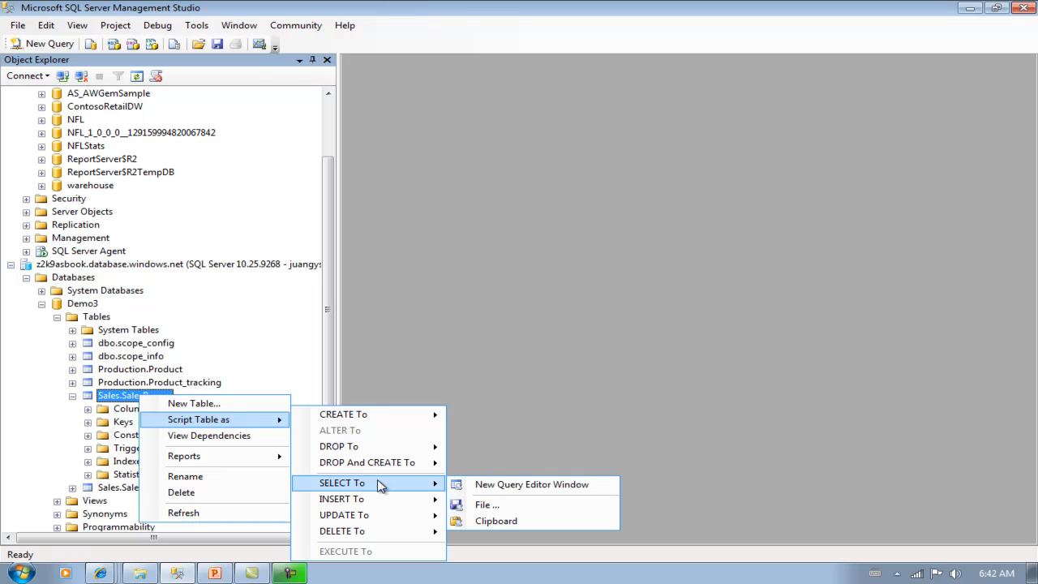
{"action": "left_click", "coordinate": [480, 484]}
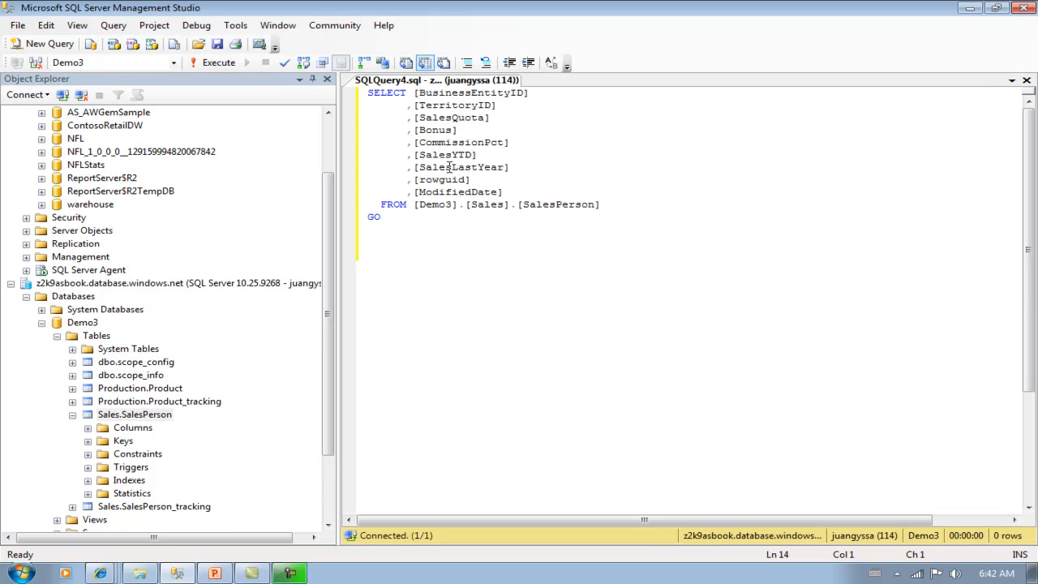
{"action": "left_click", "coordinate": [218, 62]}
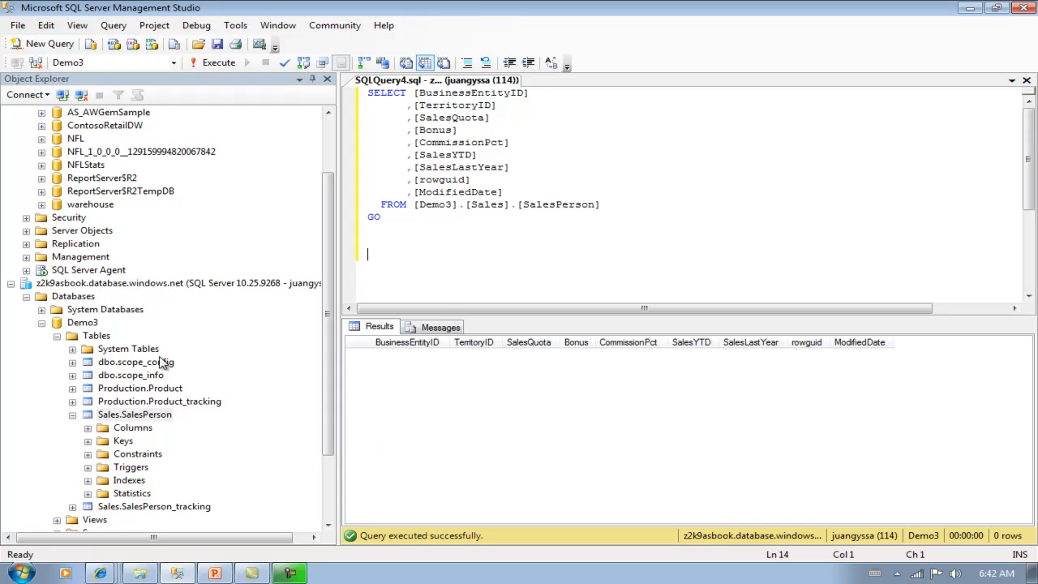
{"action": "left_click", "coordinate": [26, 271]}
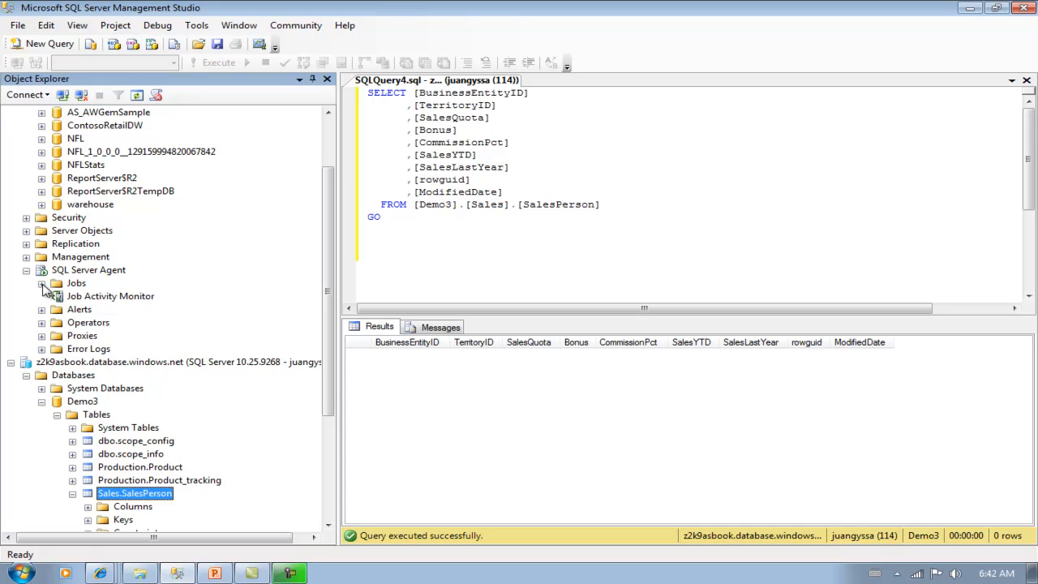
- Refresh Object Explorer until SQL Server Agent Jobs shows SyncToSQLAzure-Sync_AdventureWorks, then select that job
{"action": "left_click", "coordinate": [11, 364]}
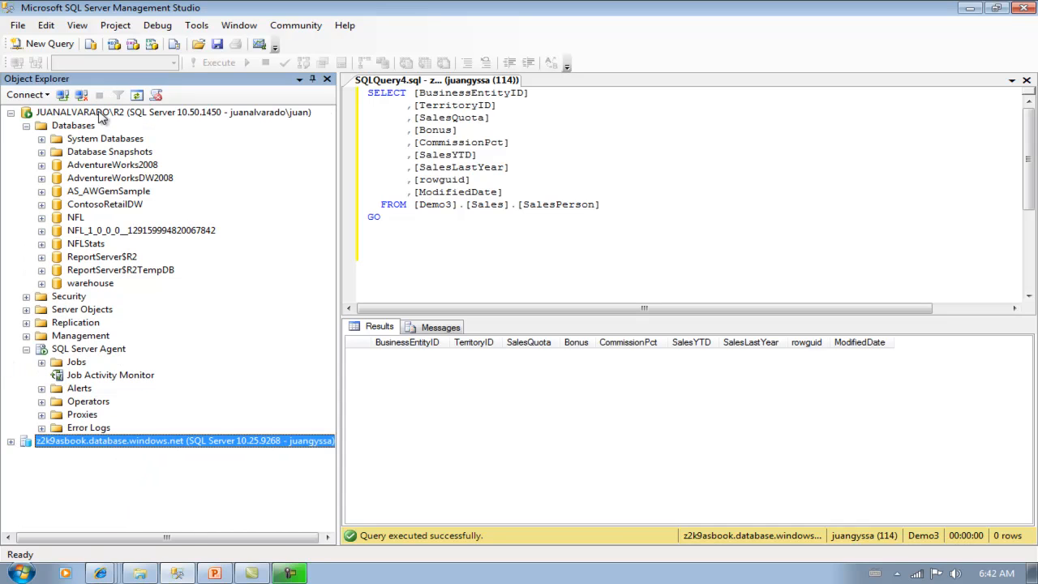
{"action": "left_click", "coordinate": [42, 363]}
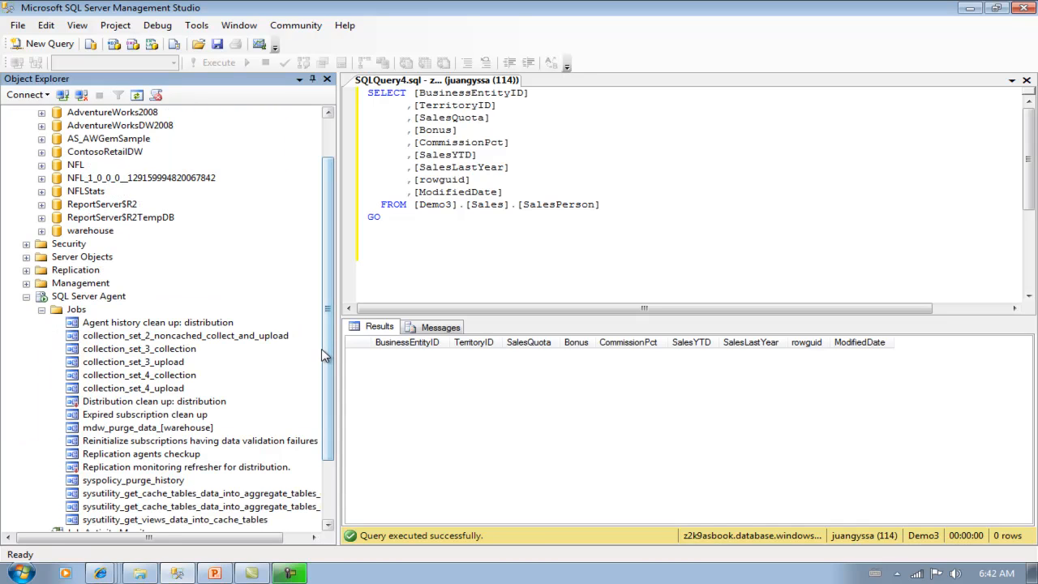
{"action": "left_click_drag", "start_coordinate": [329, 357], "coordinate": [331, 385]}
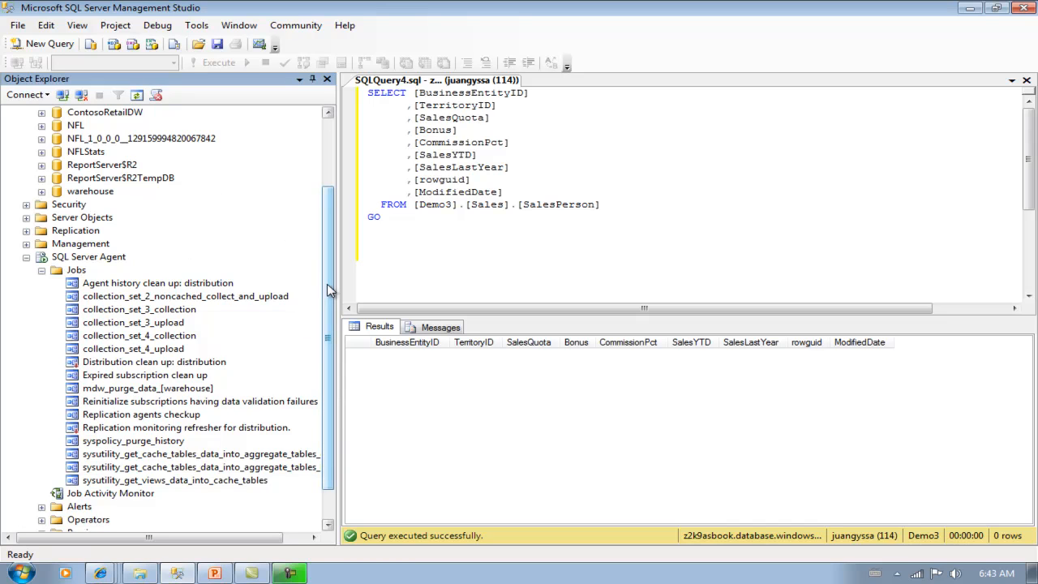
{"action": "left_click_drag", "start_coordinate": [327, 285], "coordinate": [163, 105]}
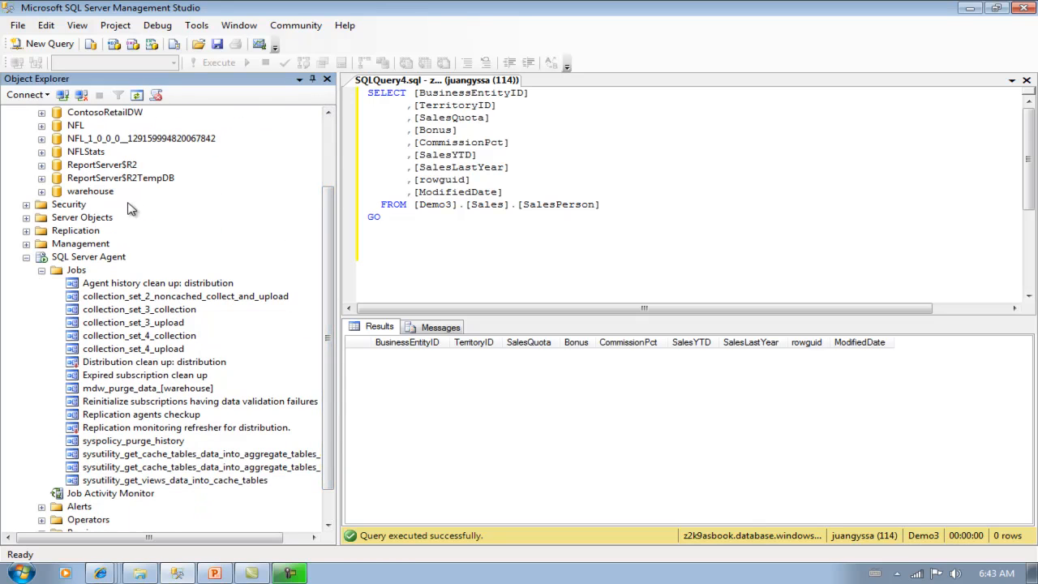
{"action": "right_click", "coordinate": [98, 258]}
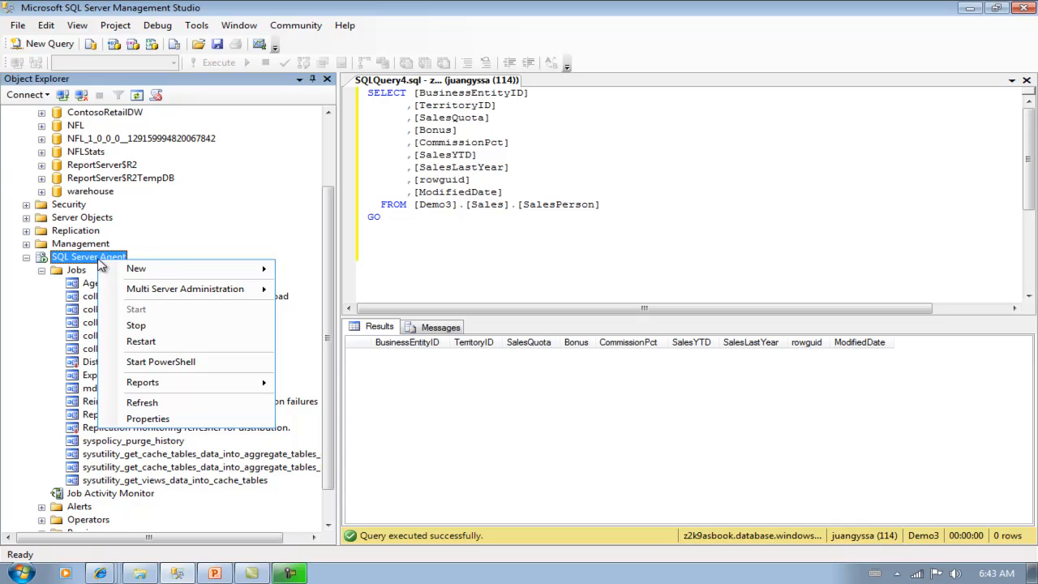
{"action": "left_click", "coordinate": [224, 241]}
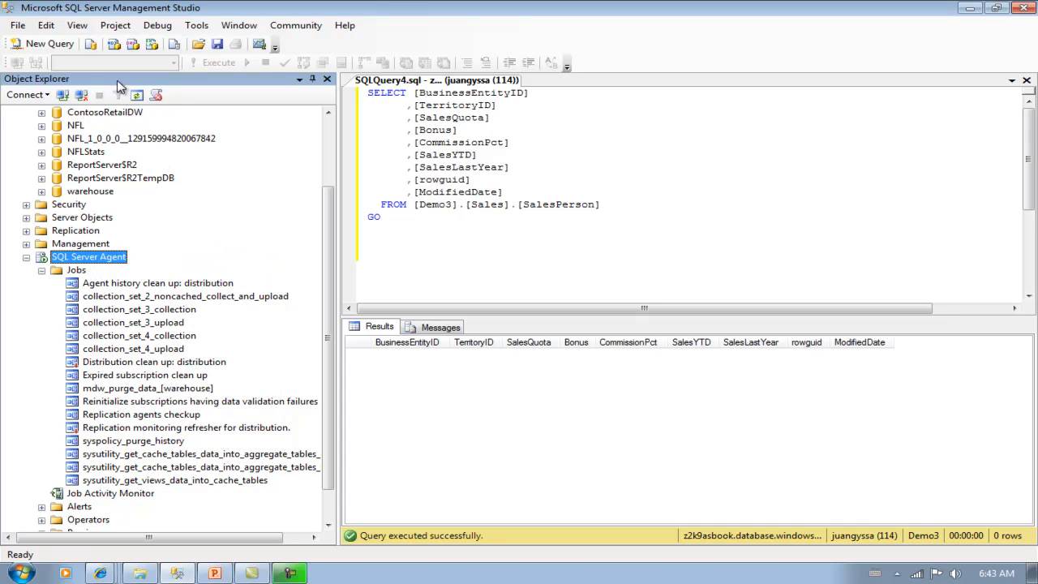
{"action": "left_click", "coordinate": [137, 95]}
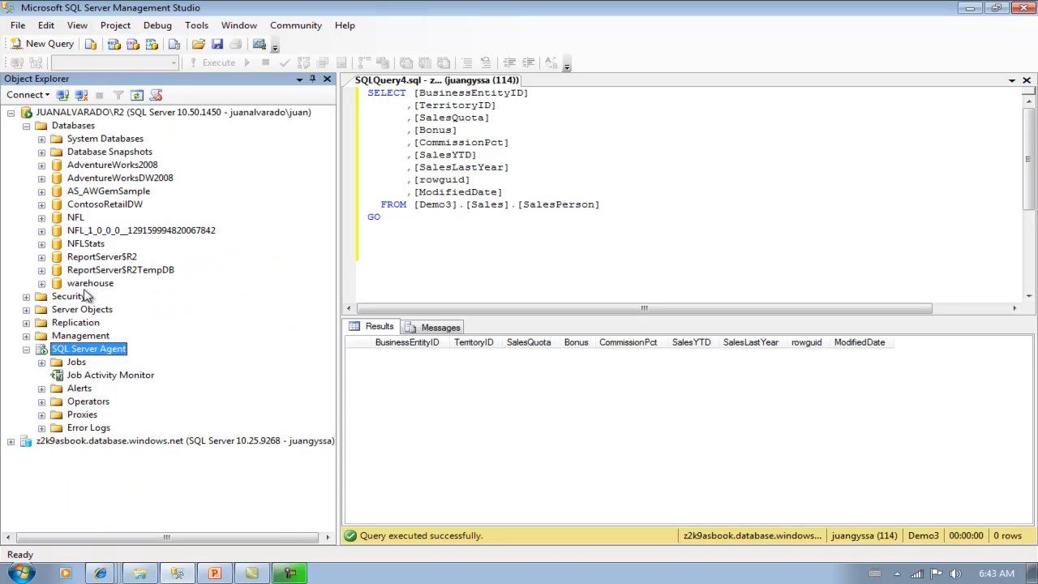
{"action": "left_click", "coordinate": [43, 363]}
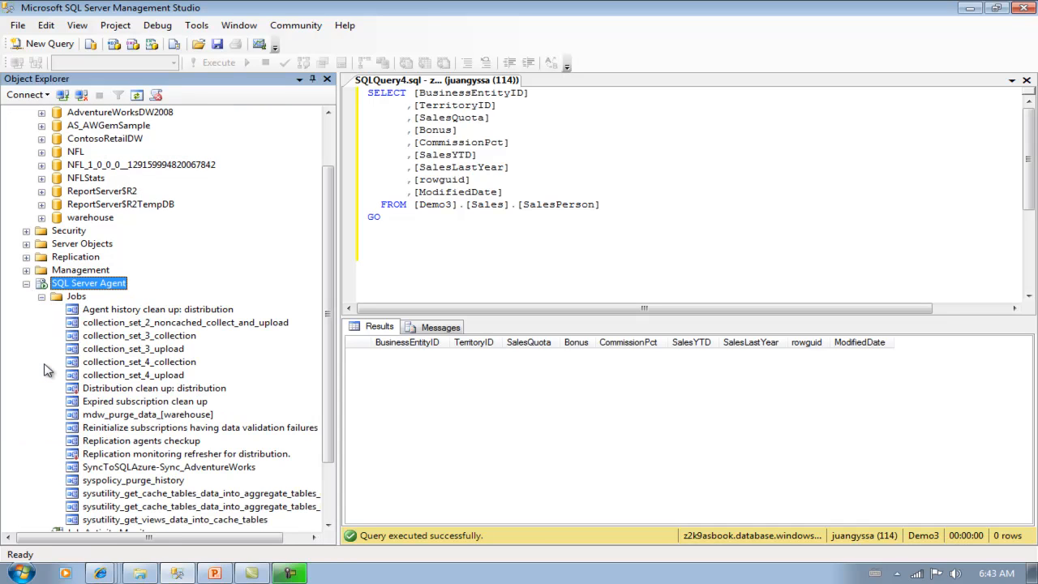
{"action": "left_click", "coordinate": [231, 469]}
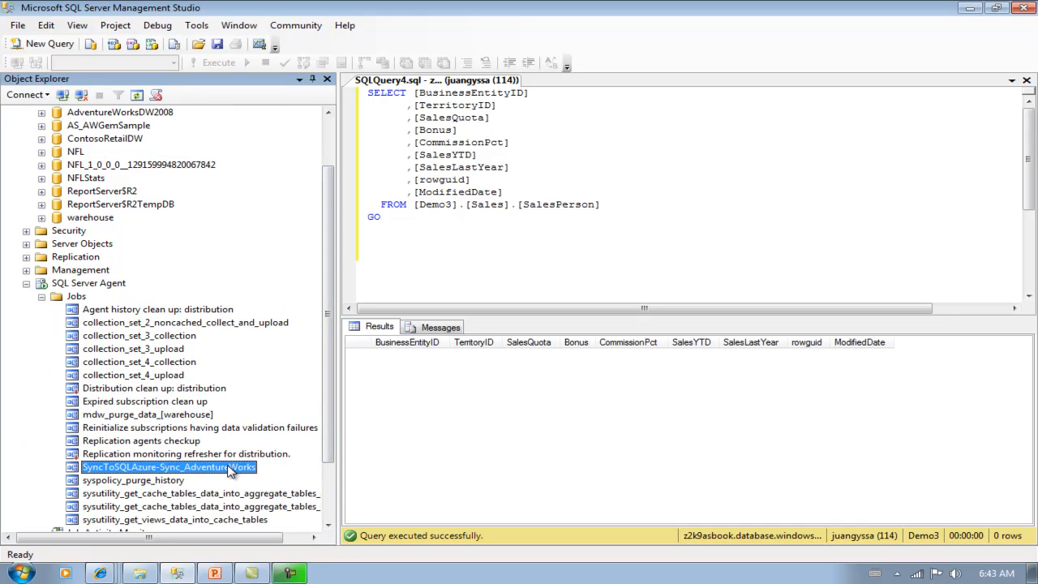
{"action": "right_click", "coordinate": [231, 472]}
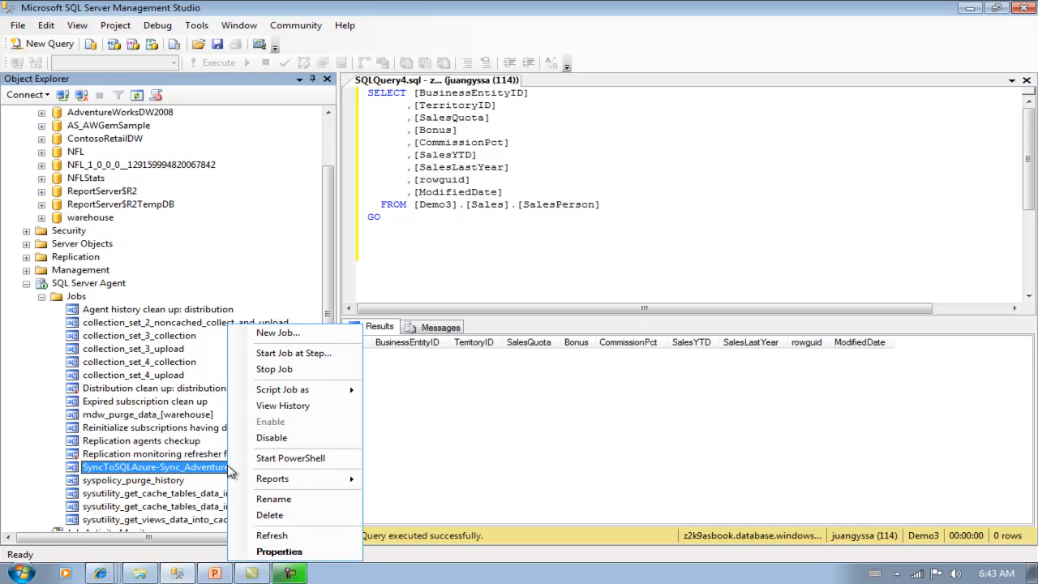
{"action": "left_click", "coordinate": [284, 552]}
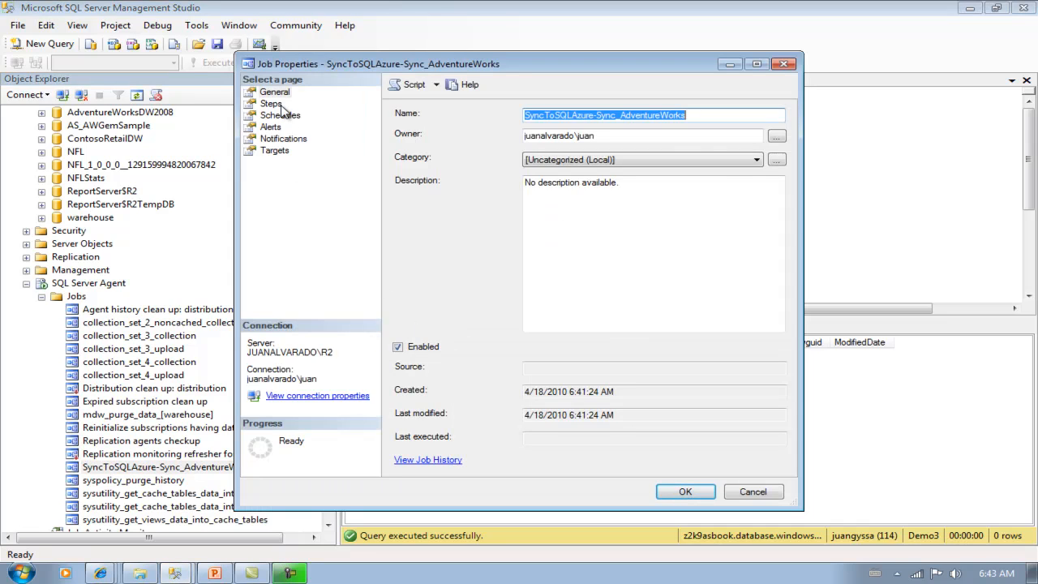
{"action": "left_click", "coordinate": [281, 106]}
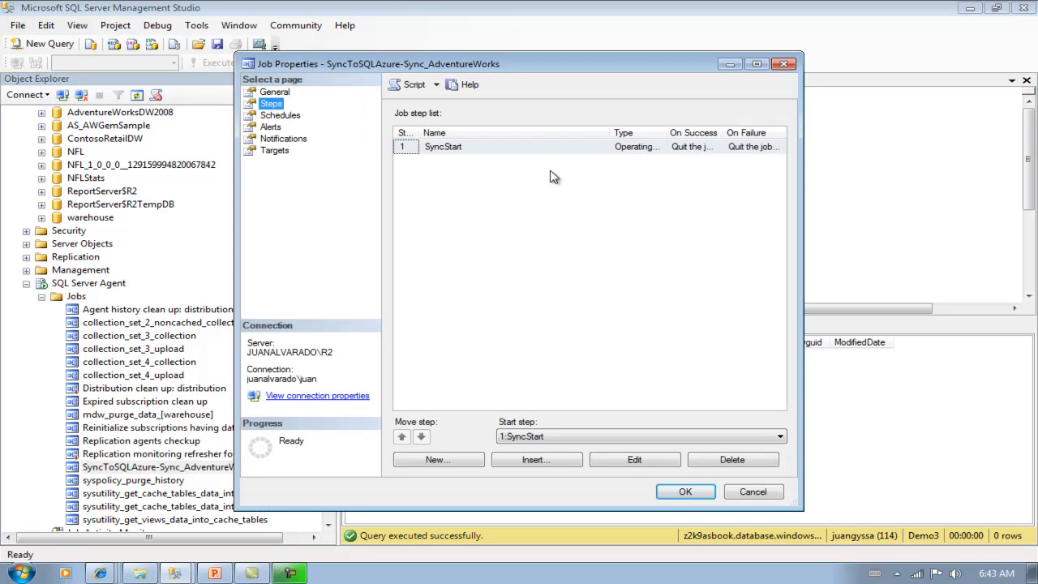
{"action": "left_click", "coordinate": [629, 467]}
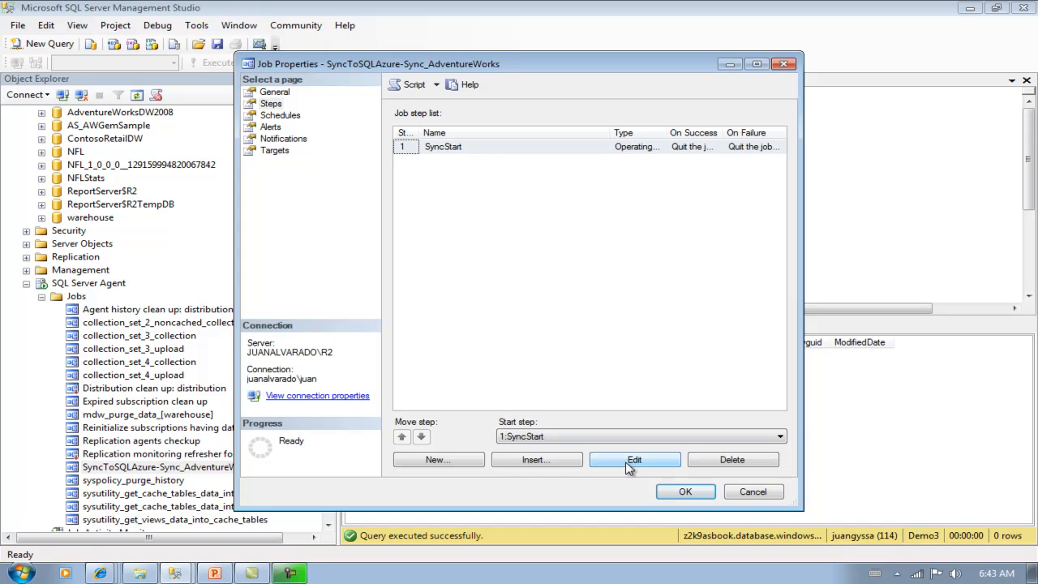
{"action": "left_click", "coordinate": [721, 333]}
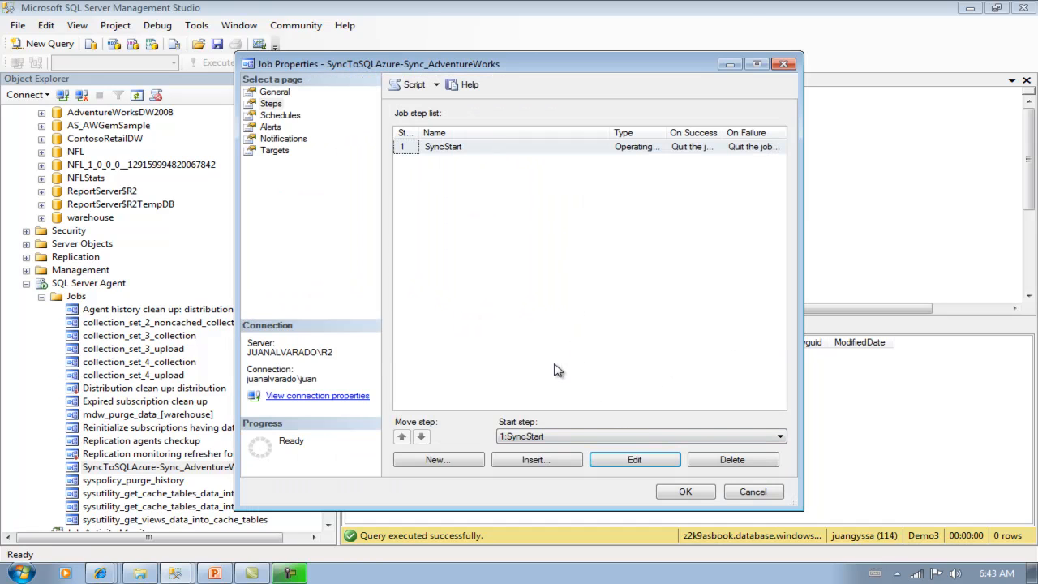
{"action": "left_click", "coordinate": [521, 149]}
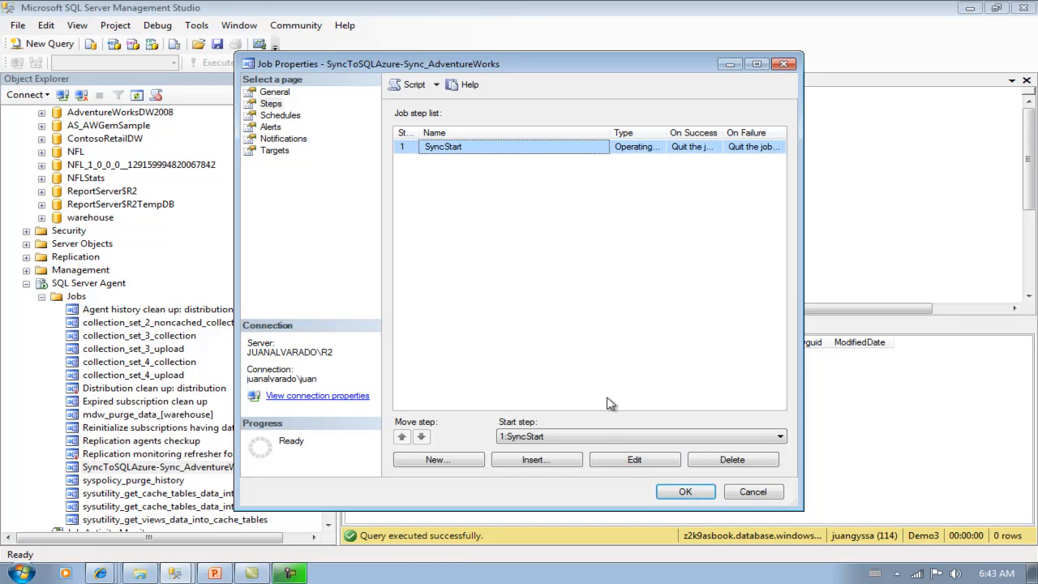
{"action": "left_click", "coordinate": [631, 462]}
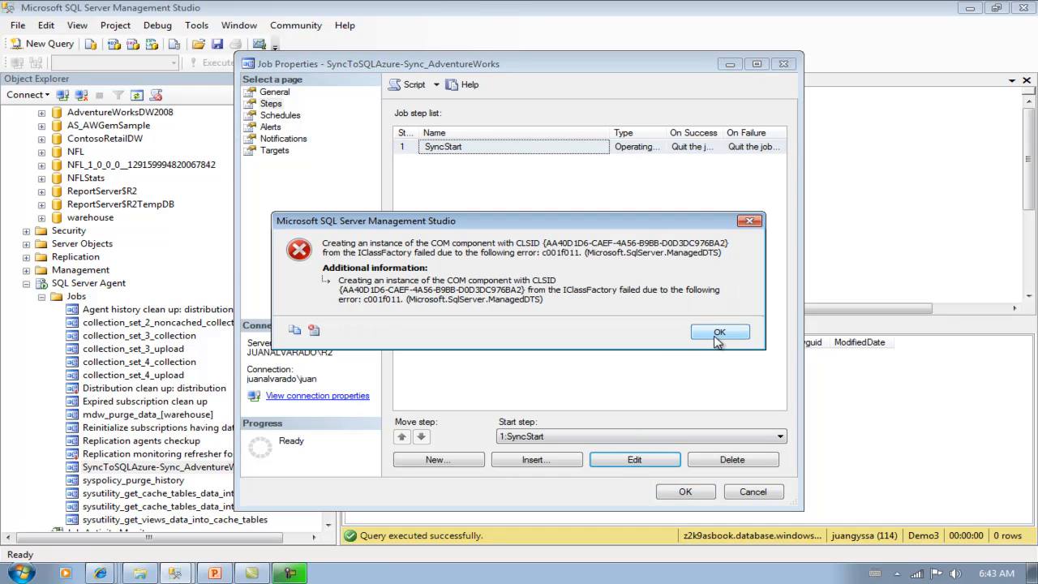
{"action": "left_click", "coordinate": [719, 333]}
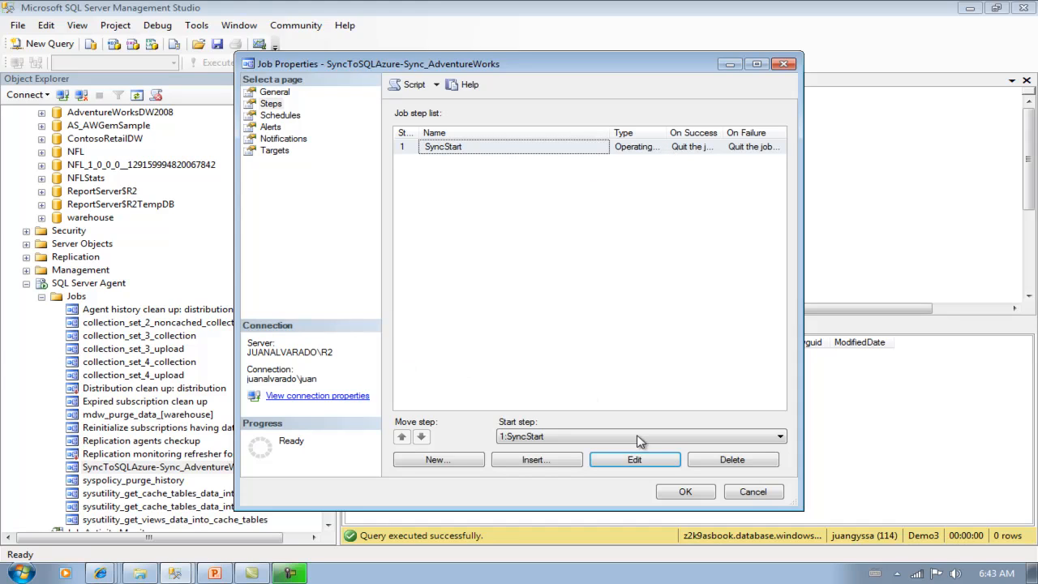
{"action": "left_click", "coordinate": [752, 492]}
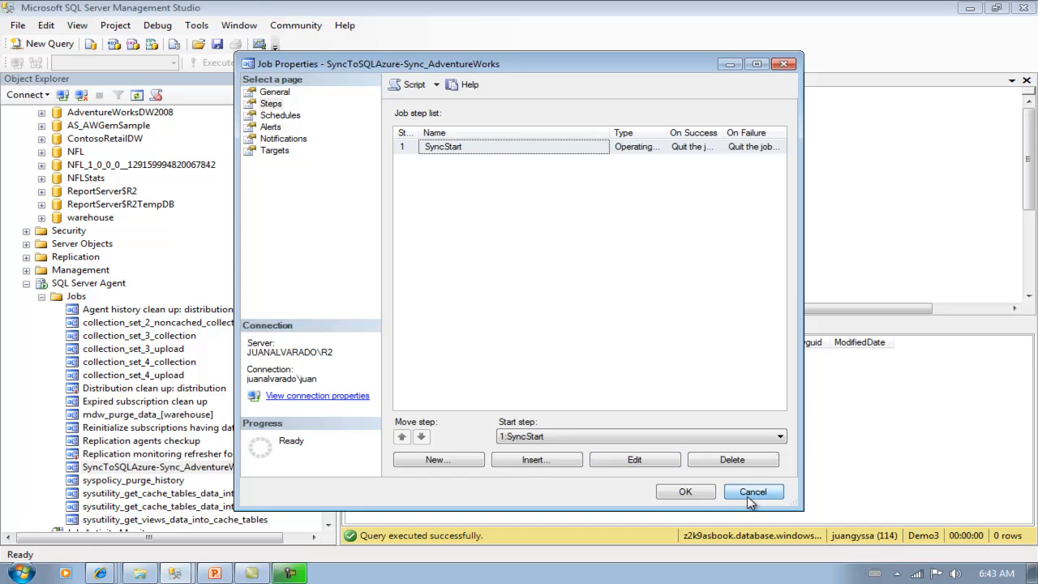
- Start the SyncToSQLAzure-Sync_AdventureWorks job, let it succeed, and close the progress report
{"action": "right_click", "coordinate": [195, 475]}
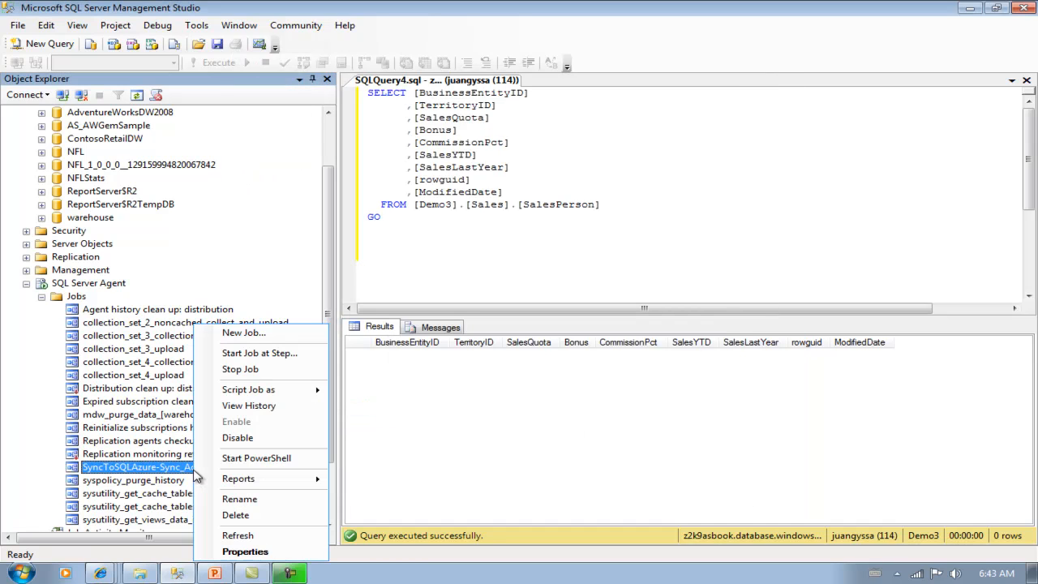
{"action": "left_click", "coordinate": [258, 352]}
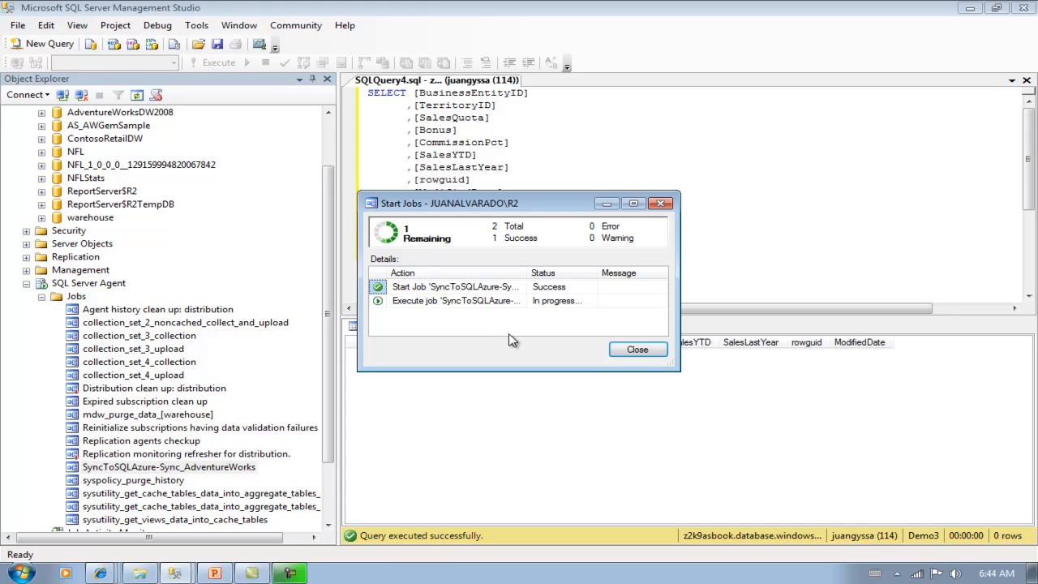
{"action": "left_click", "coordinate": [638, 349]}
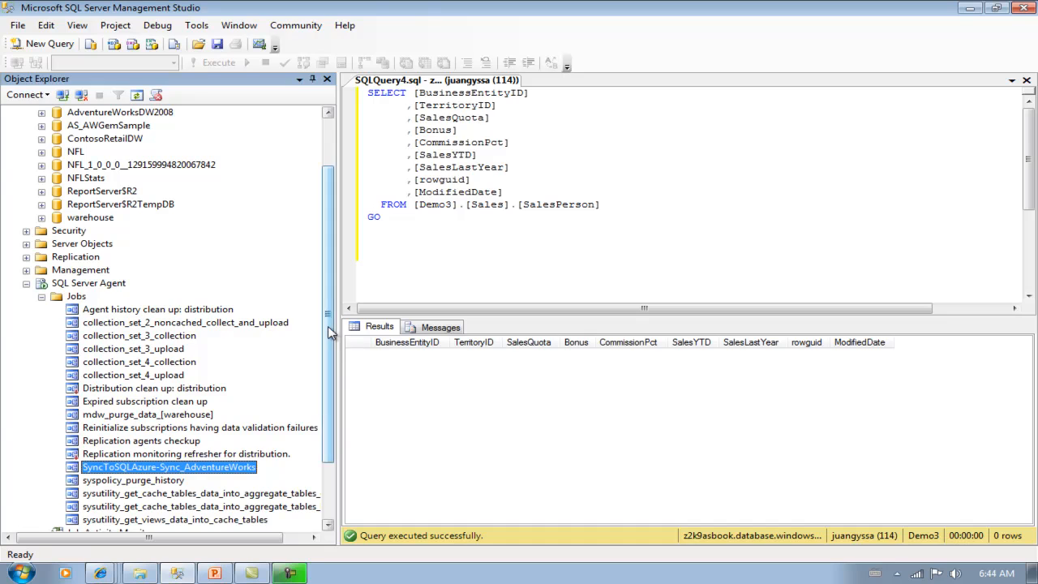
- Collapse SQL Server Agent and expand the Azure server to list Demo3's tables
{"action": "scroll", "coordinate": [330, 365], "scroll_direction": "down", "scroll_amount": 1}
{"action": "scroll", "coordinate": [330, 364], "scroll_direction": "down", "scroll_amount": 1}
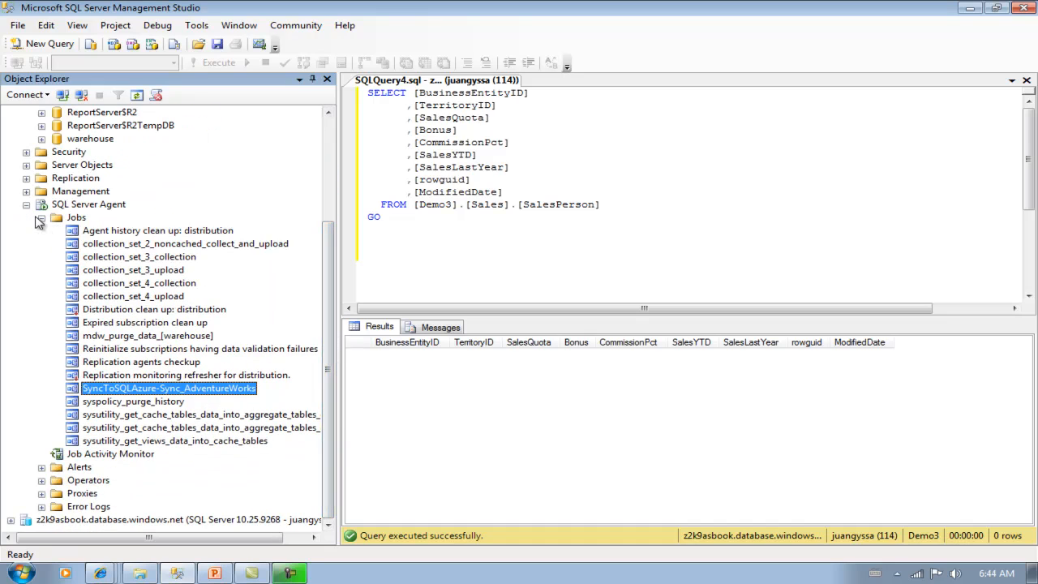
{"action": "left_click", "coordinate": [28, 206]}
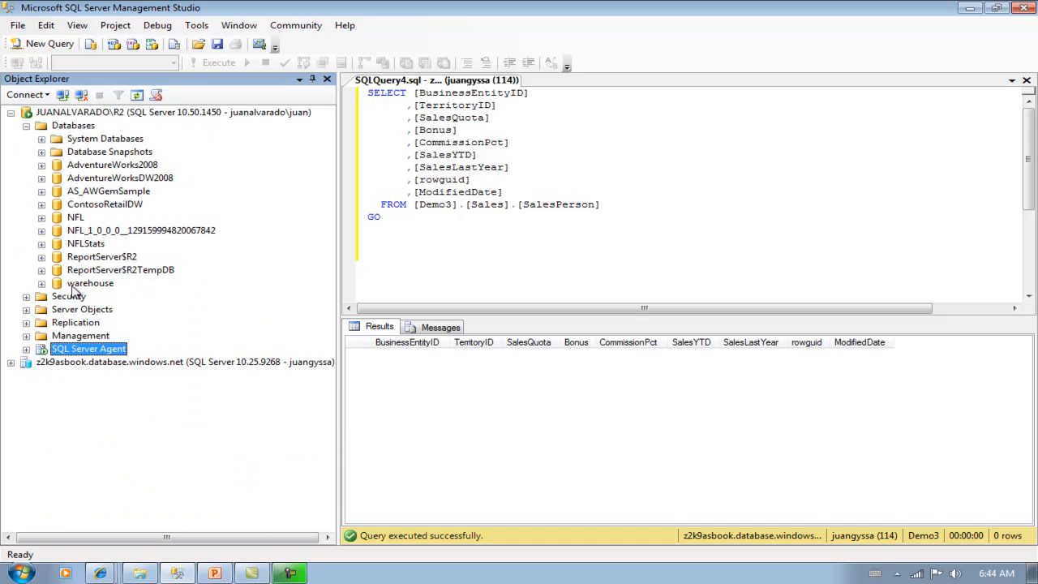
{"action": "left_click", "coordinate": [11, 362]}
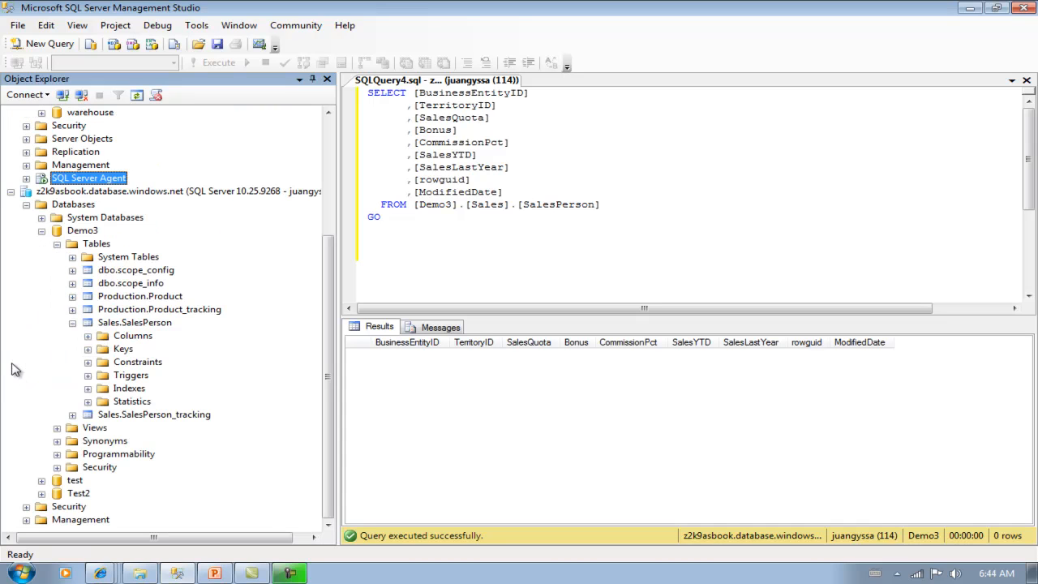
- Rerun the Demo3 Sales.SalesPerson SELECT, which now returns 17 synced rows
{"action": "left_click", "coordinate": [644, 182]}
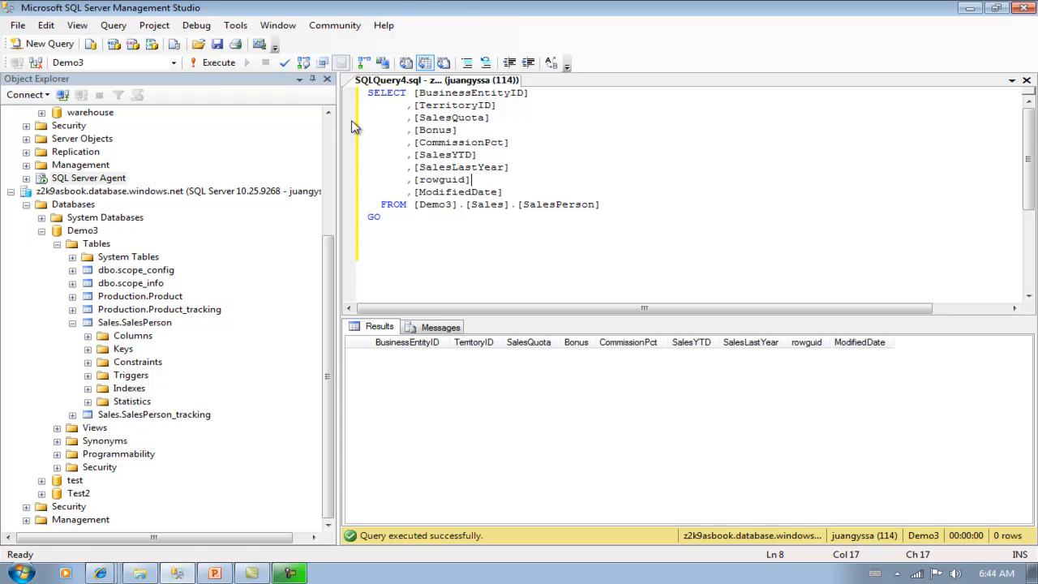
{"action": "left_click", "coordinate": [215, 63]}
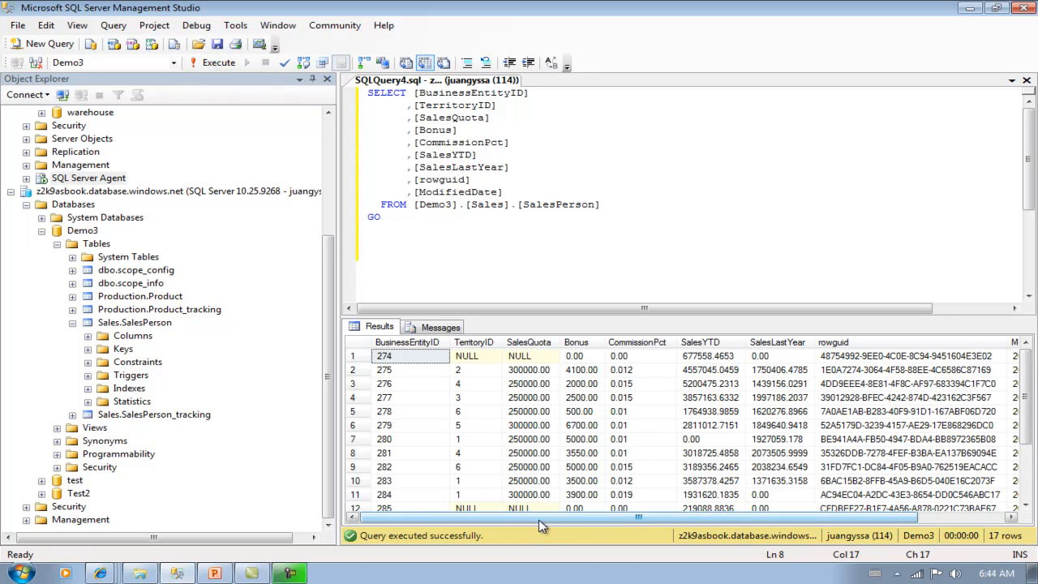
{"action": "left_click_drag", "start_coordinate": [538, 520], "coordinate": [476, 523]}
{"action": "mouse_move", "coordinate": [1025, 417]}
{"action": "left_mouse_down"}
{"action": "mouse_move", "coordinate": [1026, 476]}
{"action": "mouse_move", "coordinate": [1027, 414]}
{"action": "left_mouse_up"}
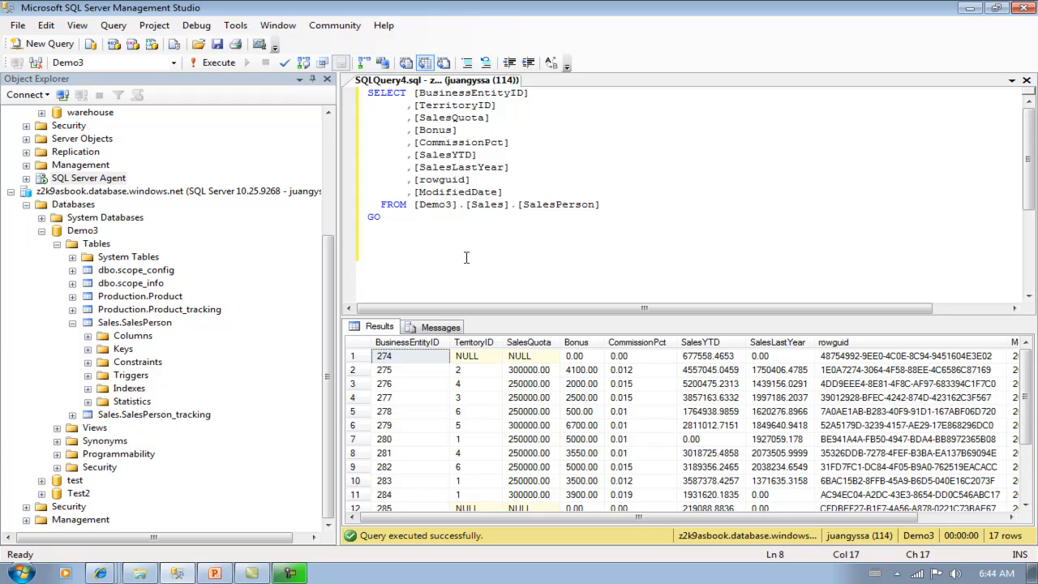
- In Internet Explorer, go to Developers > SQL Azure > SQL Data Sync and browse the Quick Start page
{"action": "left_click", "coordinate": [100, 573]}
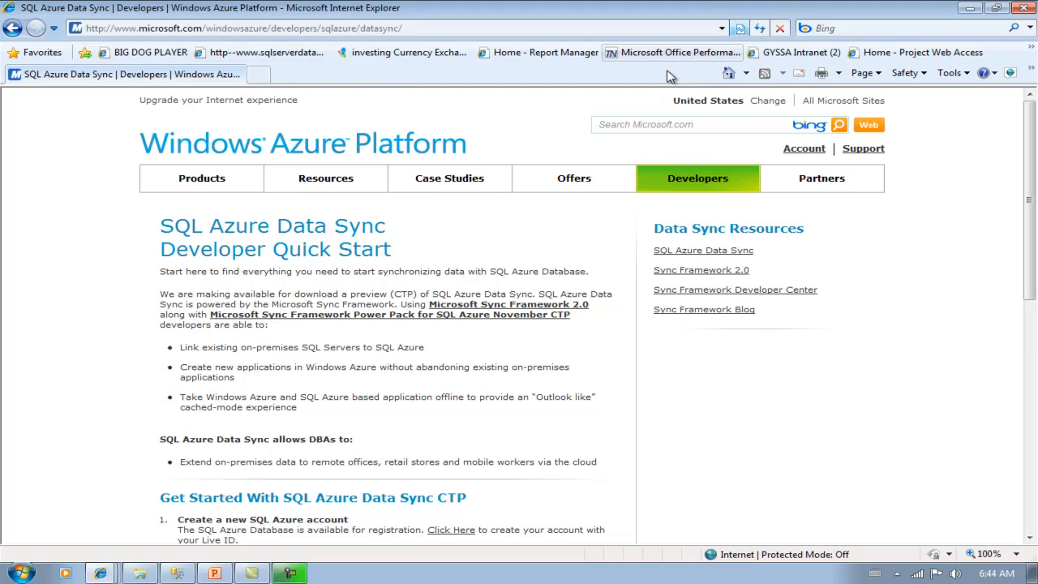
{"action": "mouse_move", "coordinate": [682, 180]}
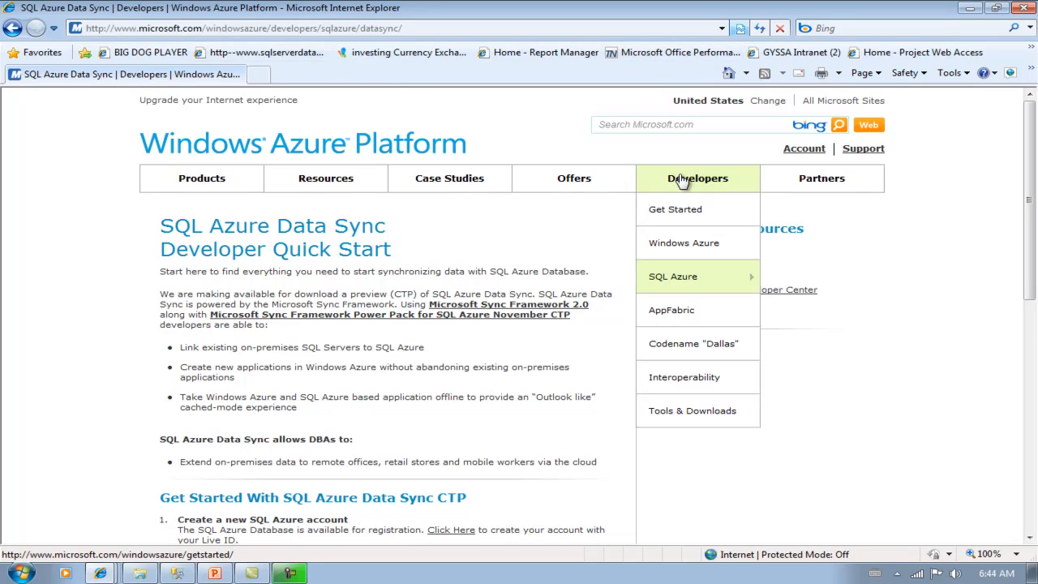
{"action": "mouse_move", "coordinate": [673, 278]}
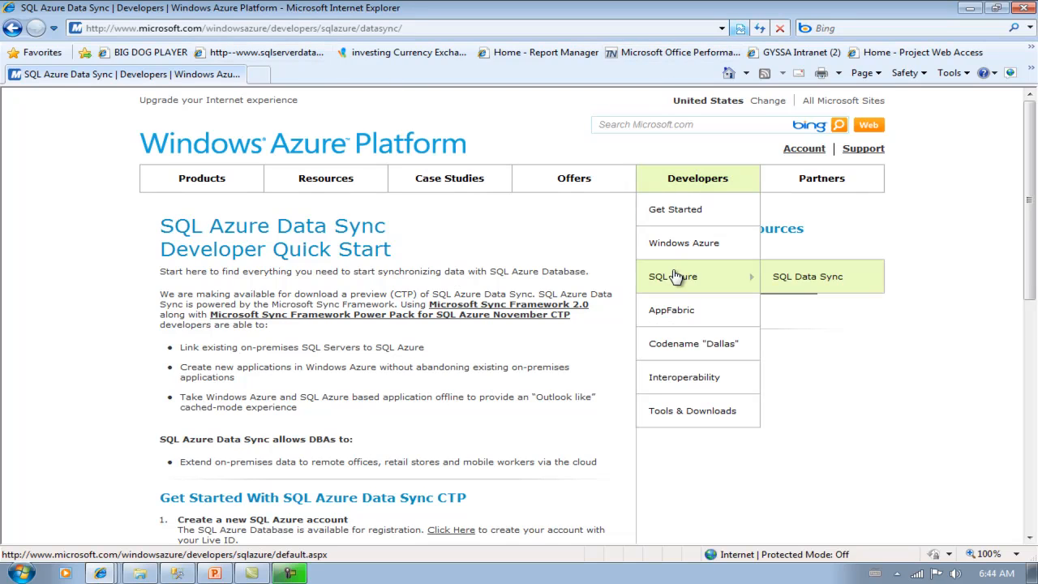
{"action": "left_click", "coordinate": [797, 280]}
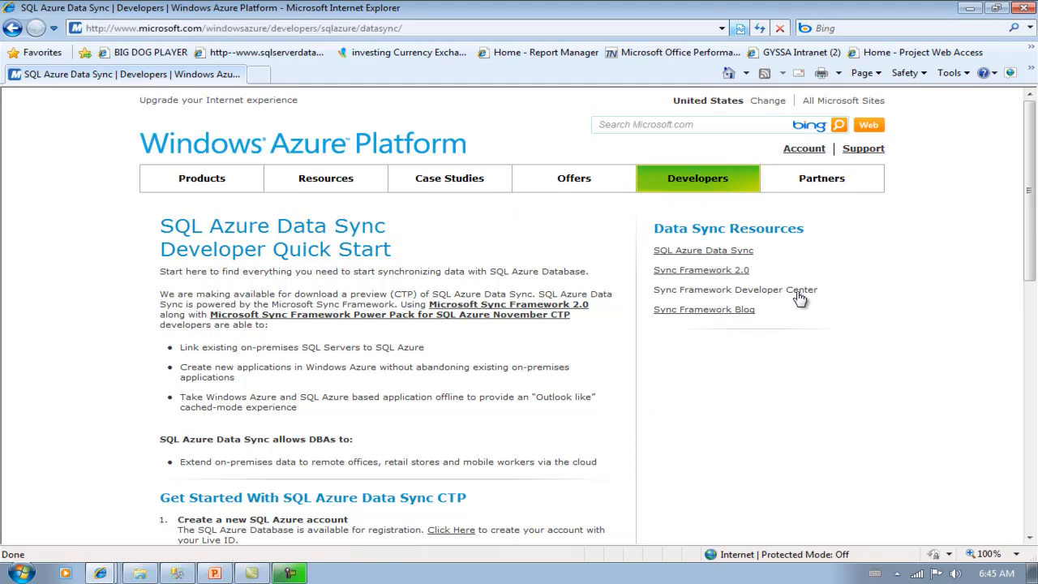
{"action": "scroll", "coordinate": [1035, 188], "scroll_direction": "down", "scroll_amount": 5}
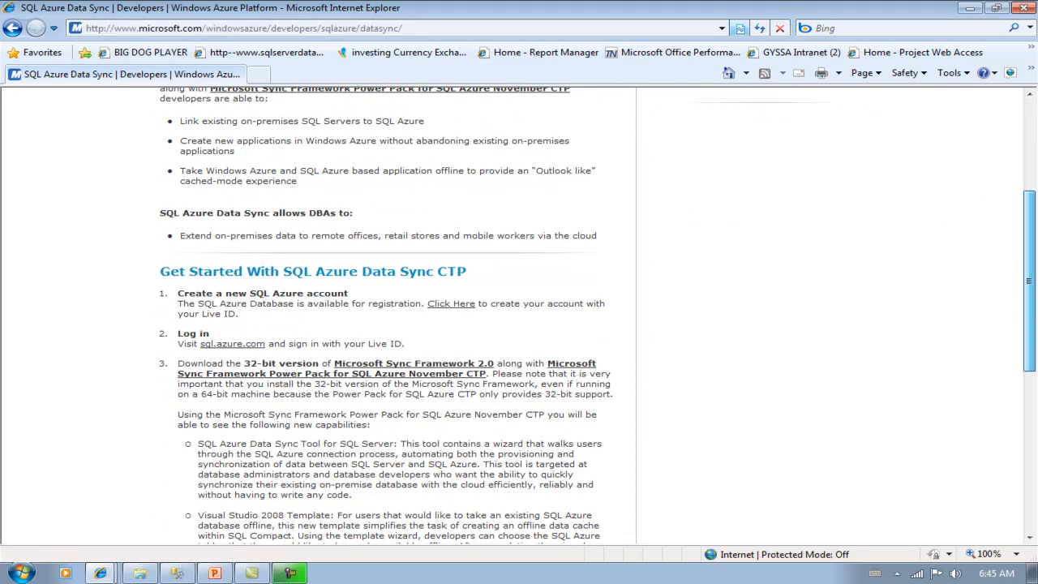
{"action": "scroll", "coordinate": [518, 448], "scroll_direction": "down", "scroll_amount": 8}
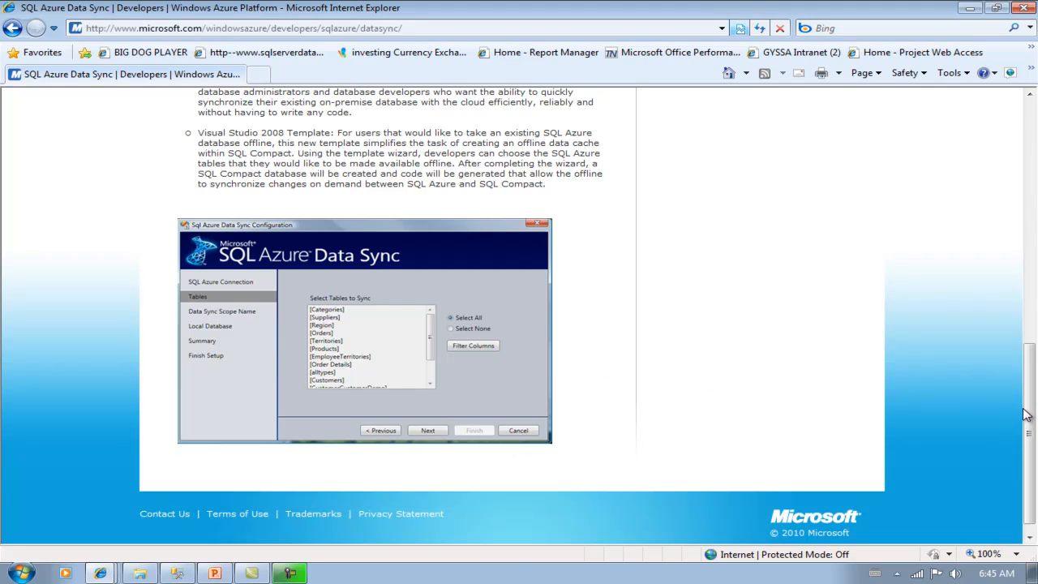
{"action": "left_click_drag", "start_coordinate": [1026, 414], "coordinate": [964, 158]}
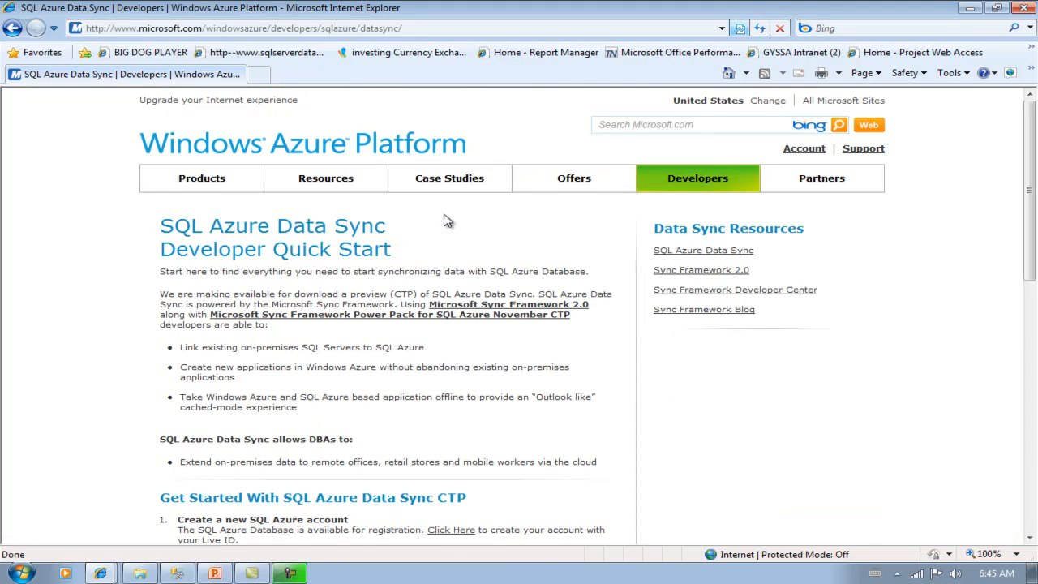